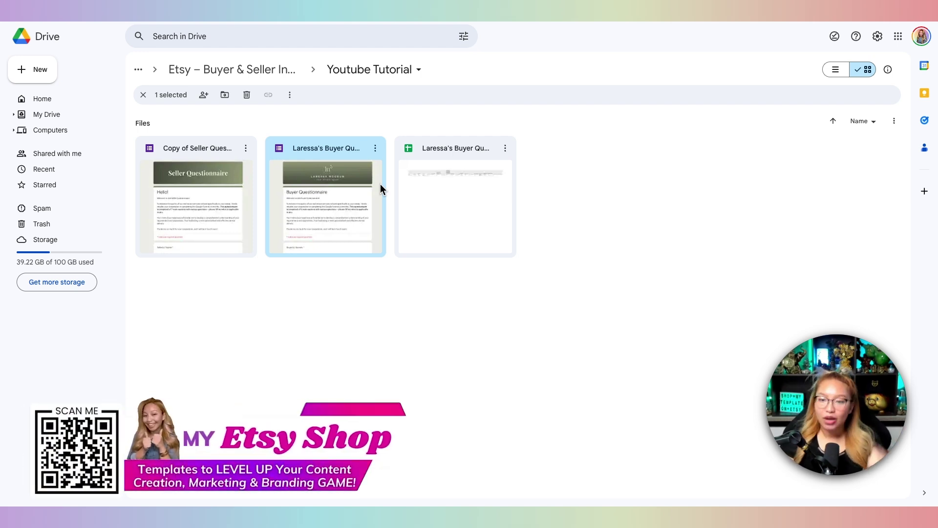
Create a new blank Google Form in the Youtube Tutorial folder
{"action": "left_click", "coordinate": [502, 238]}
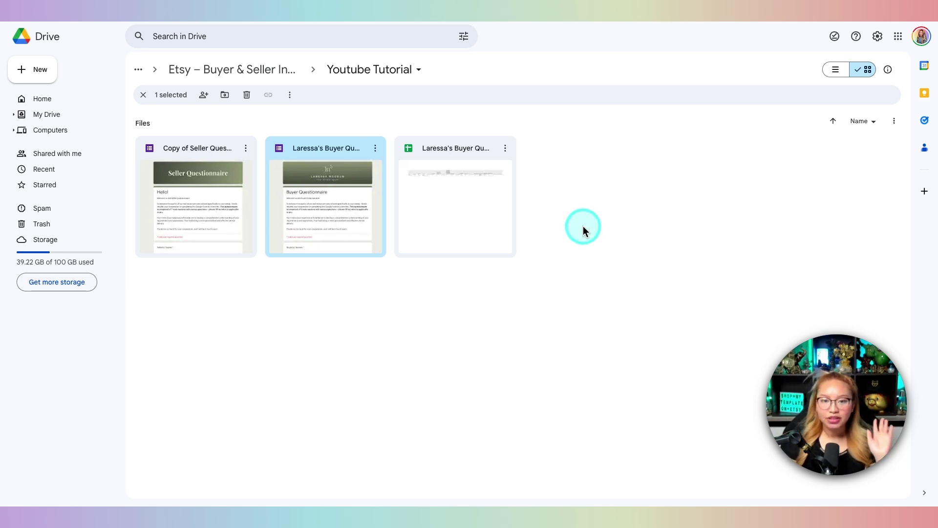
{"action": "right_click", "coordinate": [589, 201]}
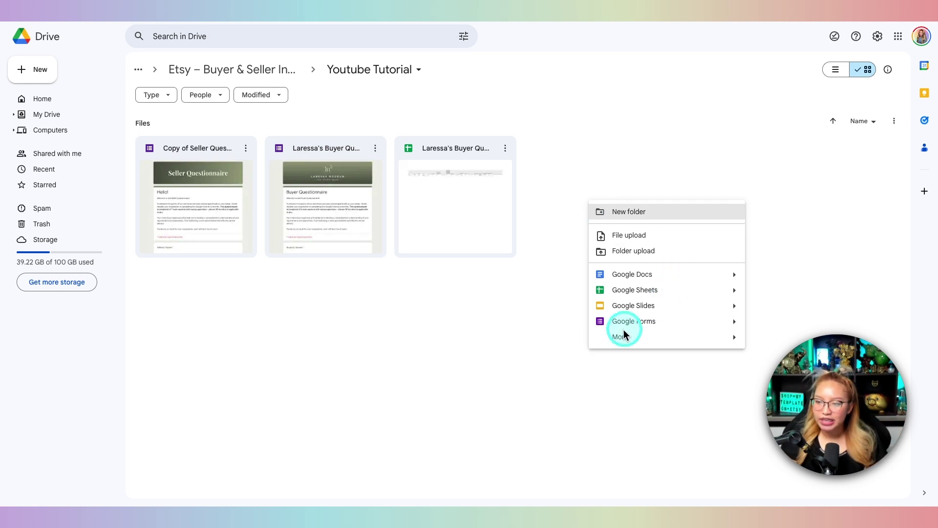
{"action": "mouse_move", "coordinate": [730, 324]}
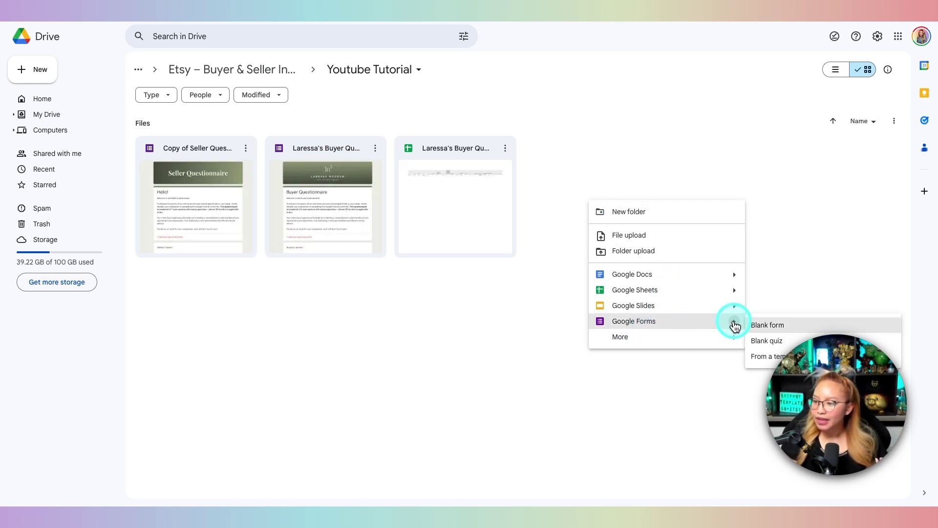
{"action": "left_click", "coordinate": [765, 326]}
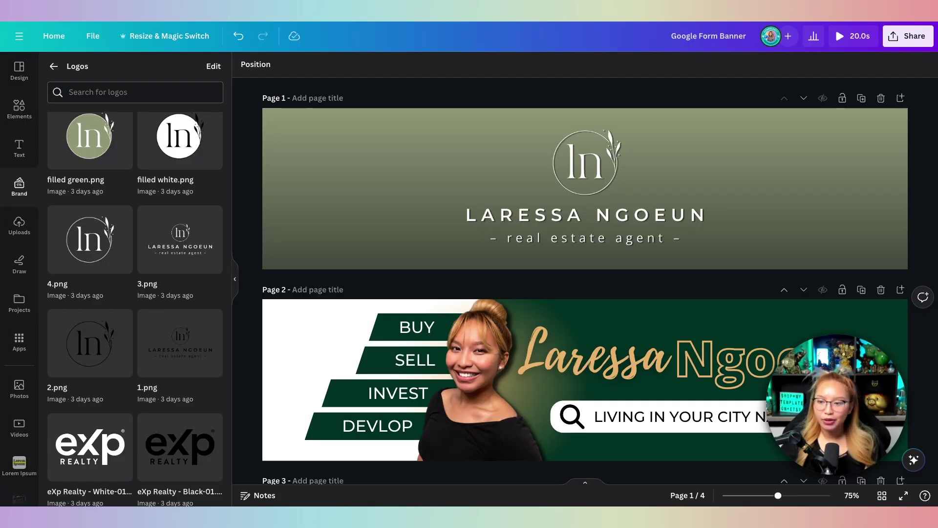
Switch to Canva and check the Google Form Banner design's dimensions and the custom size option for new designs
{"action": "left_click", "coordinate": [331, 177]}
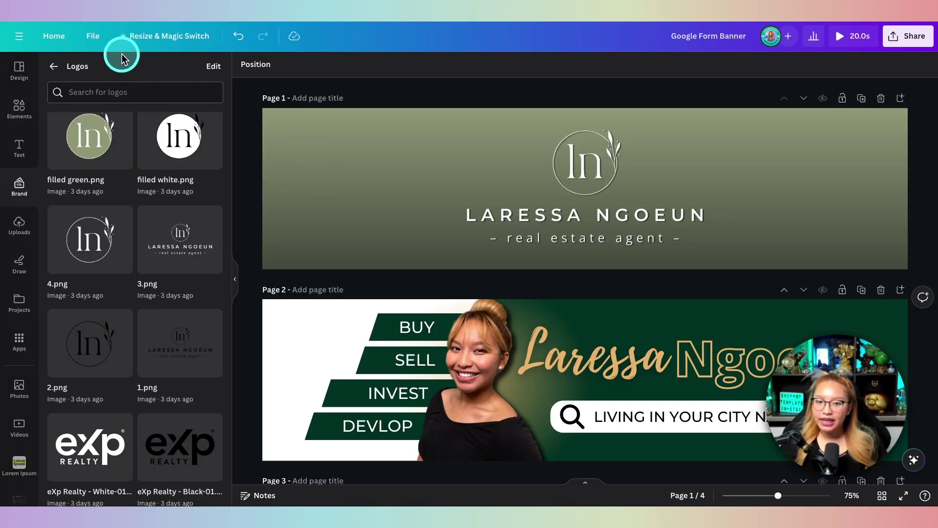
{"action": "left_click", "coordinate": [95, 38]}
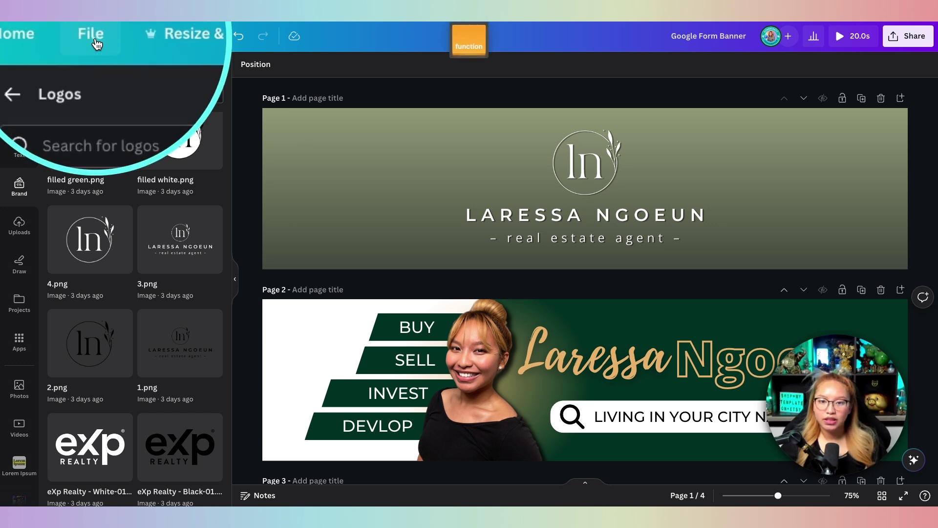
{"action": "left_click", "coordinate": [94, 38]}
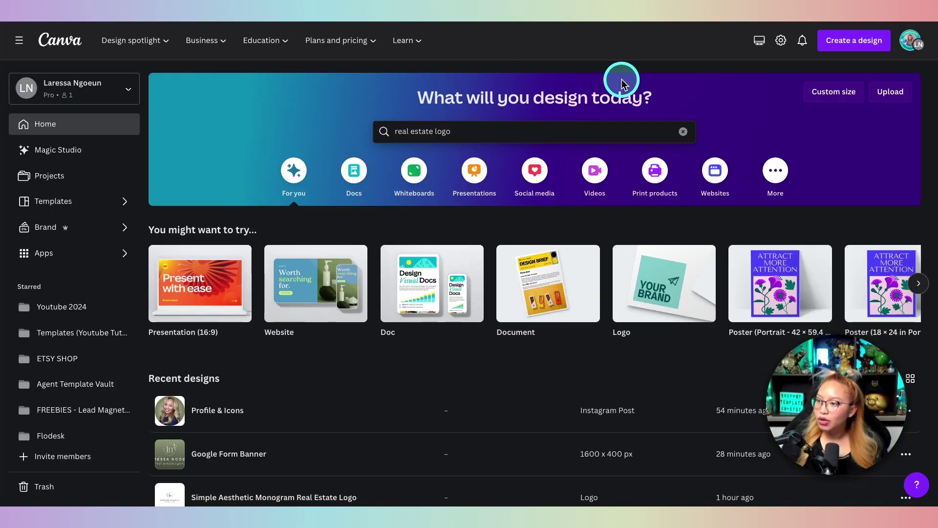
{"action": "left_click", "coordinate": [852, 42]}
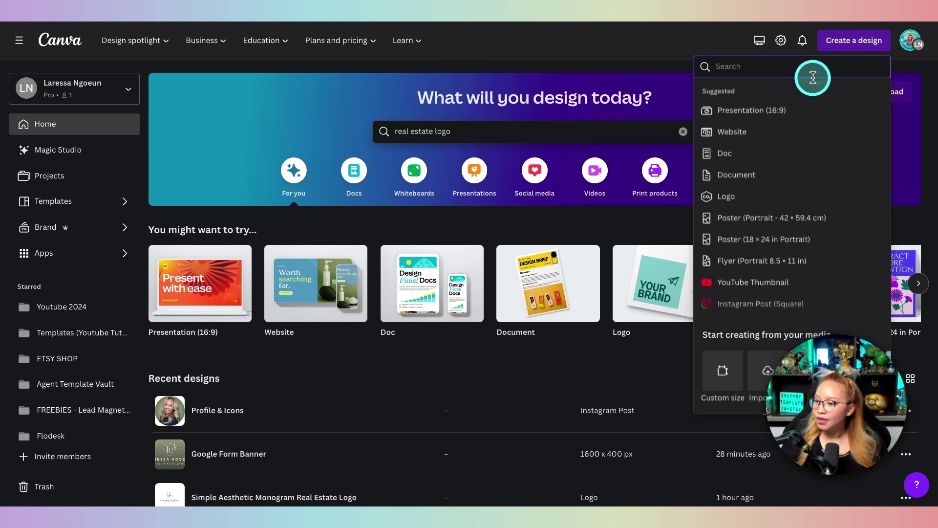
{"action": "left_click", "coordinate": [723, 369]}
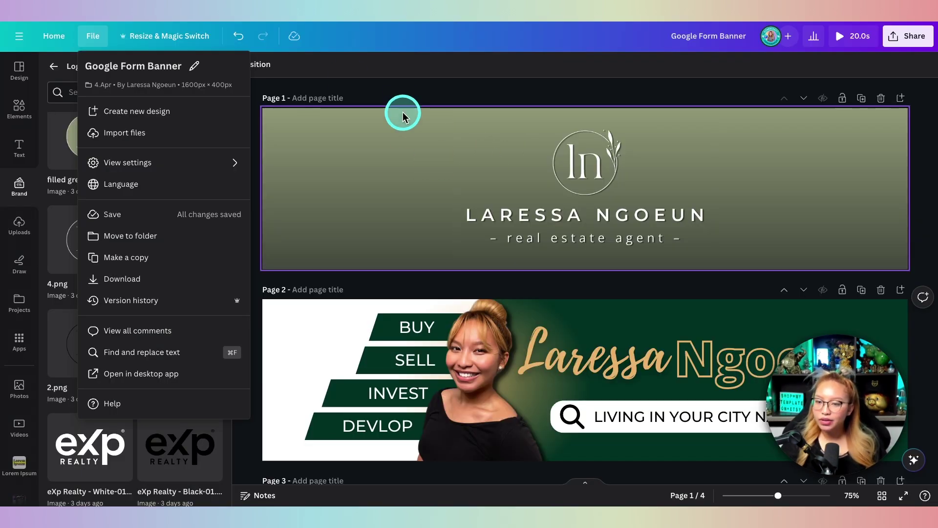
{"action": "left_click", "coordinate": [400, 96]}
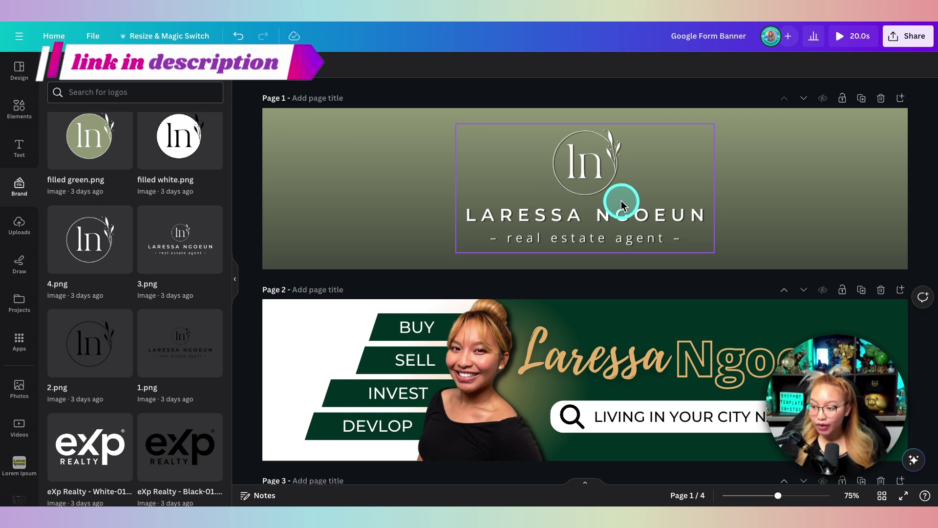
{"action": "left_click", "coordinate": [819, 151]}
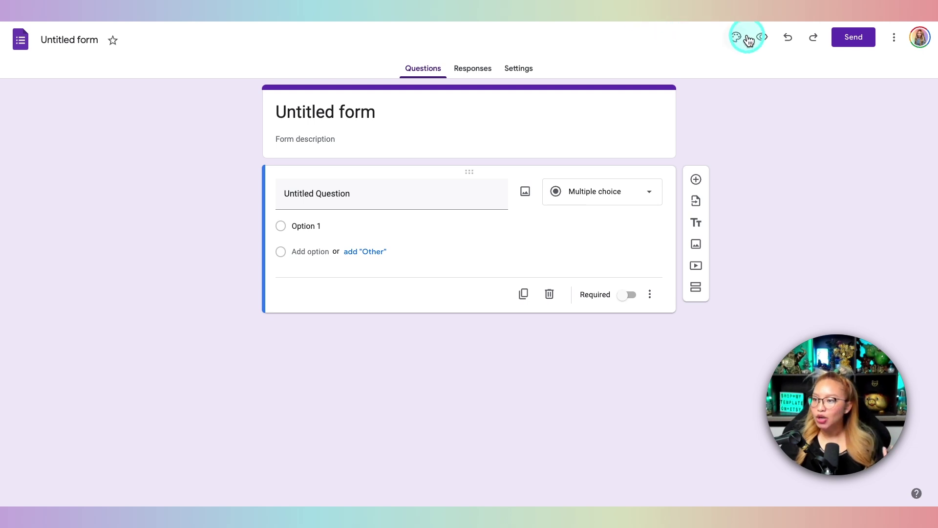
Switch back to the untitled Google Form and set its theme's header font to Playfair Display
{"action": "left_click", "coordinate": [733, 43]}
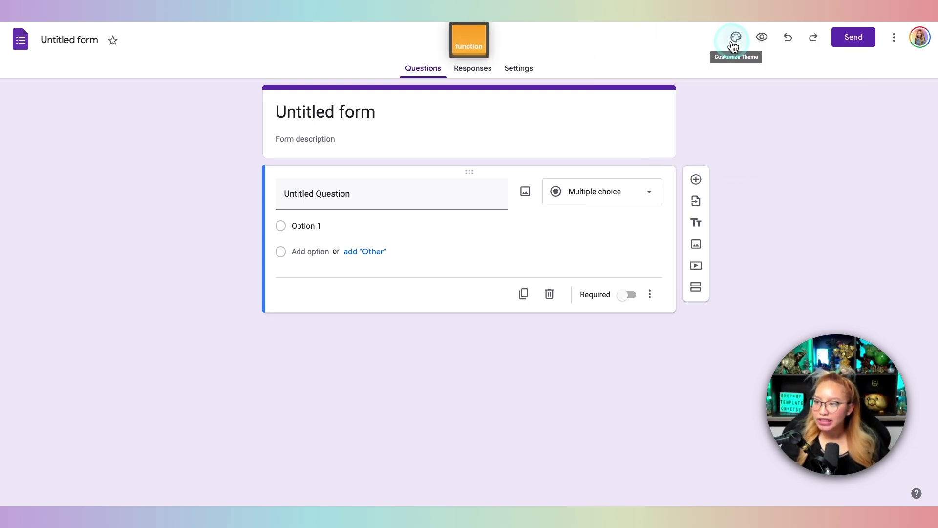
{"action": "left_click", "coordinate": [733, 42]}
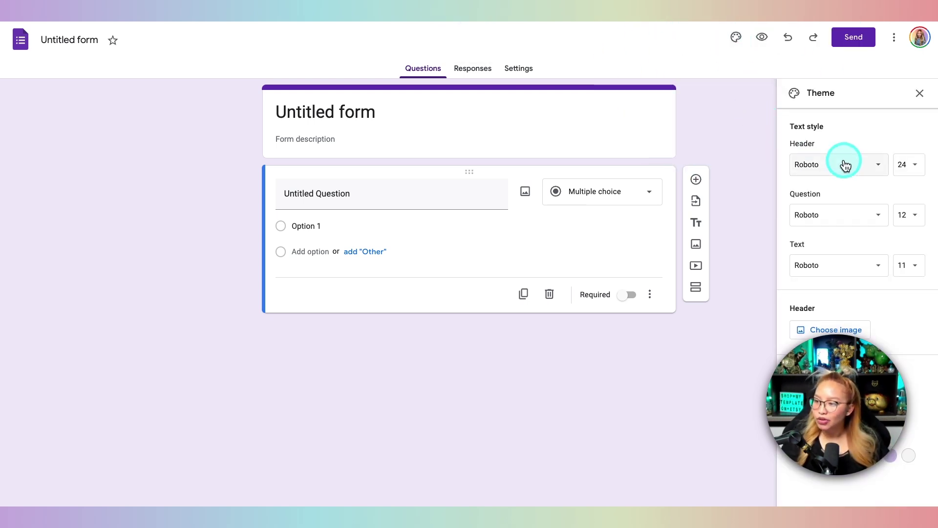
{"action": "key", "text": "fn"}
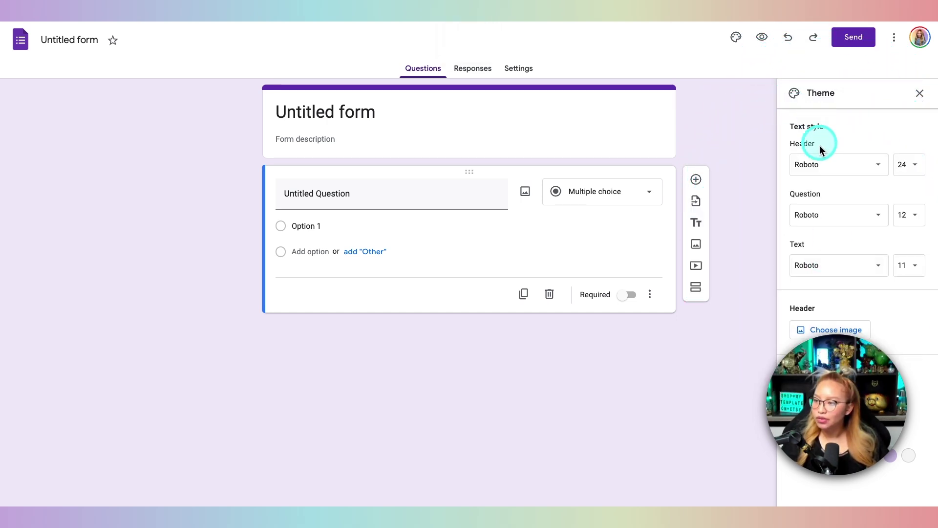
{"action": "left_click", "coordinate": [804, 166]}
{"action": "left_click", "coordinate": [836, 235]}
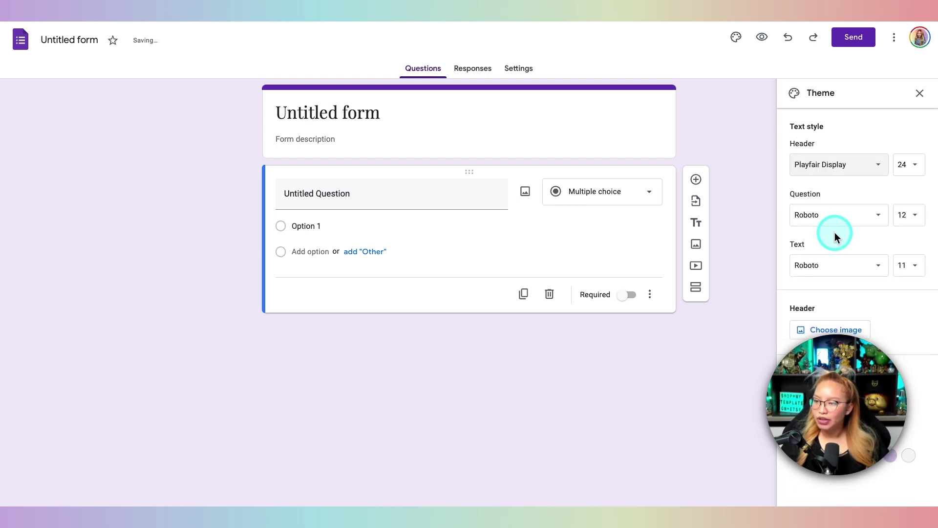
Set both the question font and the text font of the form theme to Arial
{"action": "left_click", "coordinate": [830, 215]}
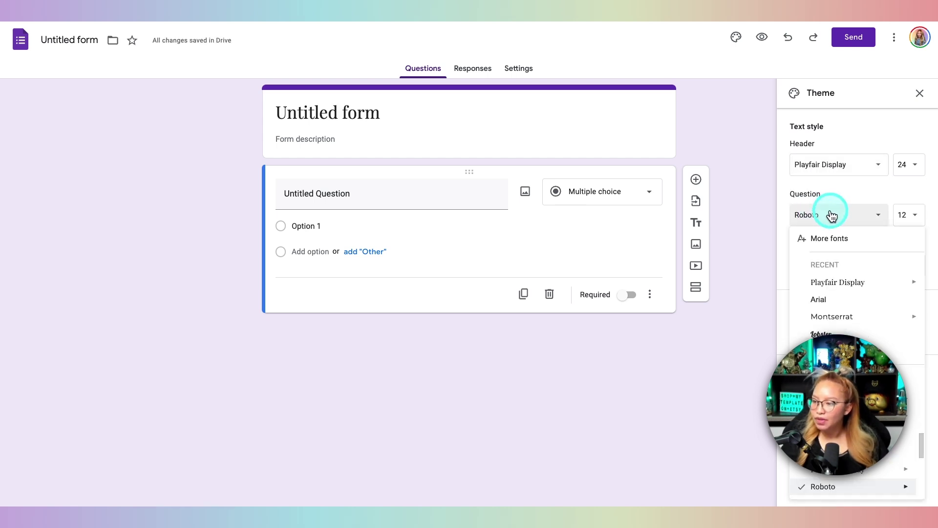
{"action": "left_click", "coordinate": [826, 298]}
{"action": "left_click", "coordinate": [808, 265]}
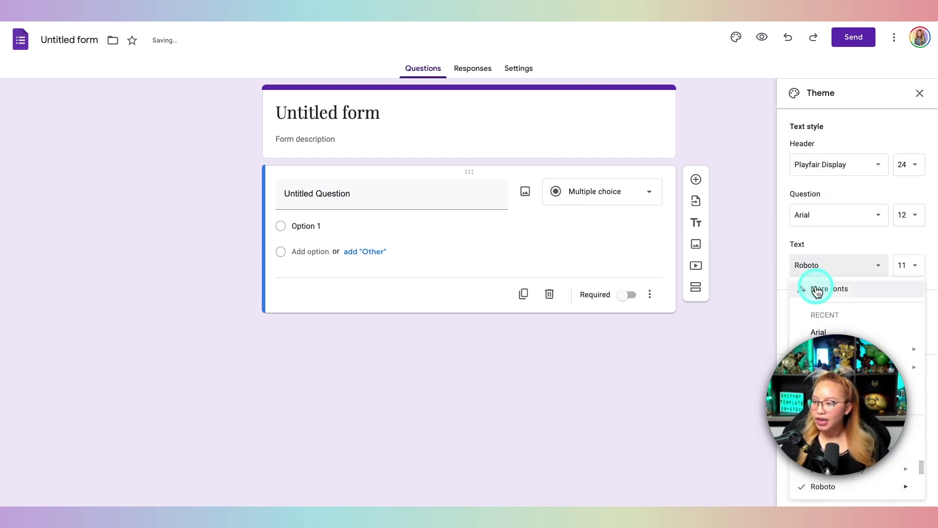
{"action": "left_click", "coordinate": [821, 332]}
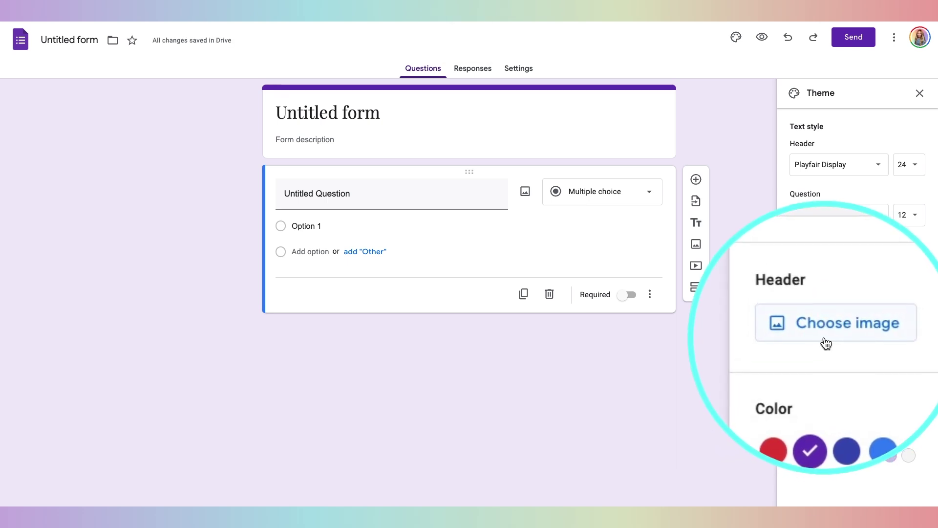
Upload Google Banner.png from the 4.Graphics folder as the form's header image, keeping the full banner in the crop
{"action": "left_click", "coordinate": [825, 335]}
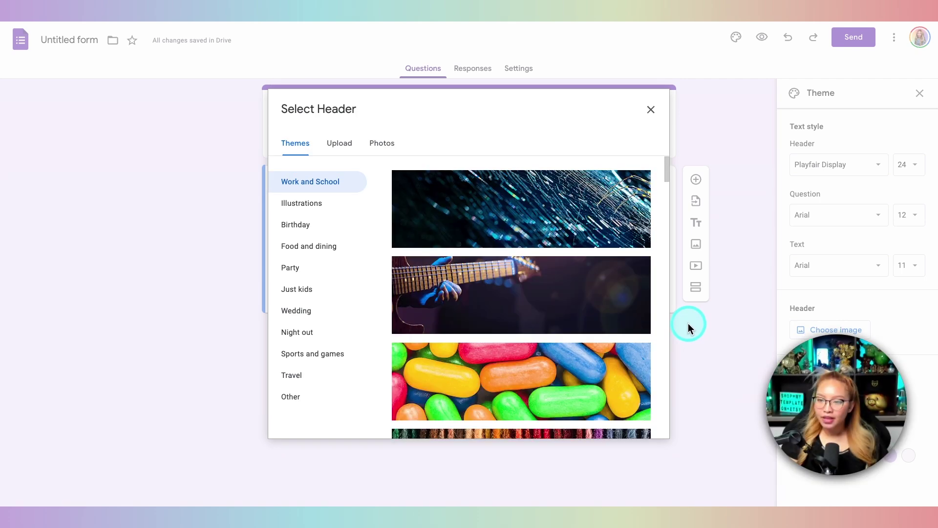
{"action": "left_click", "coordinate": [340, 144]}
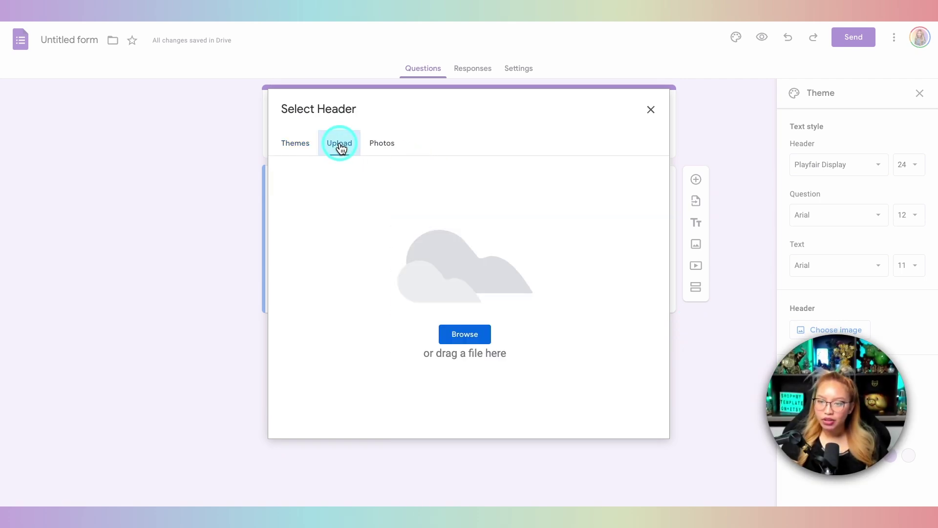
{"action": "left_click", "coordinate": [459, 335]}
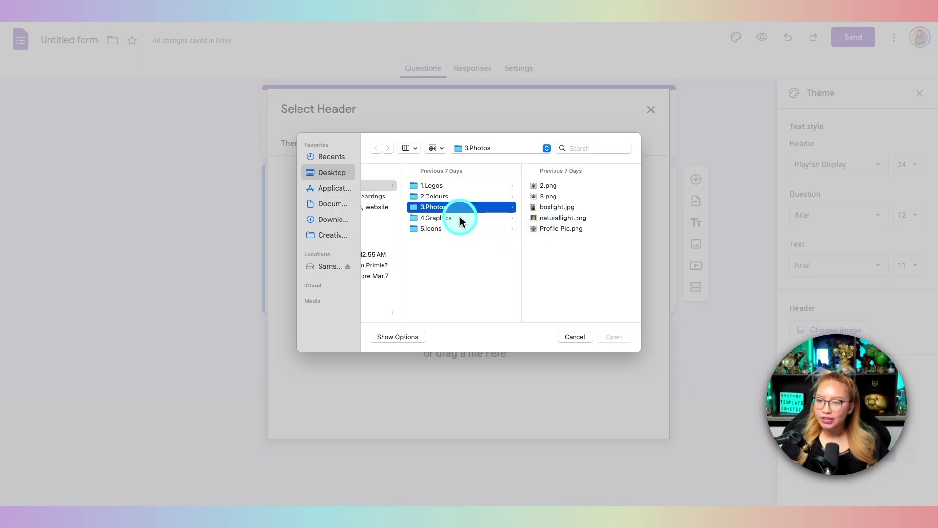
{"action": "left_click", "coordinate": [453, 218]}
{"action": "left_click", "coordinate": [587, 185]}
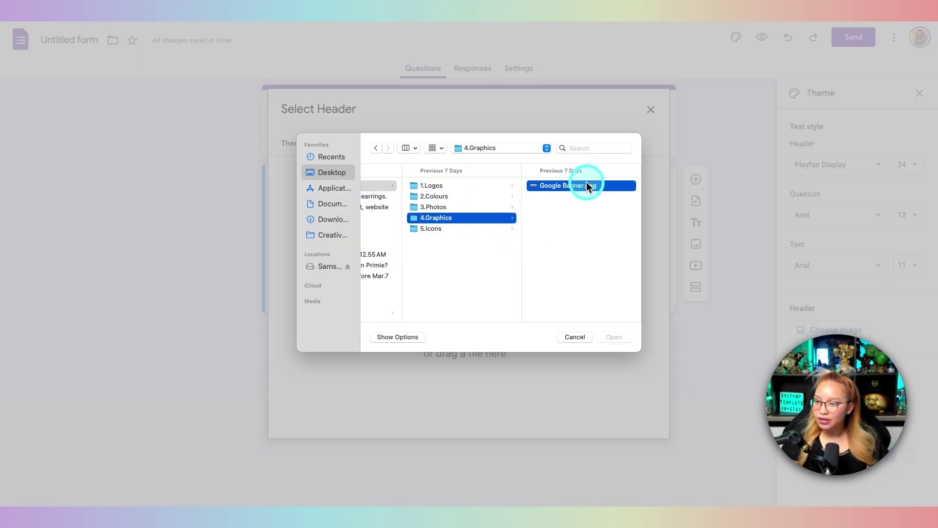
{"action": "key", "text": "space"}
{"action": "key", "text": "space"}
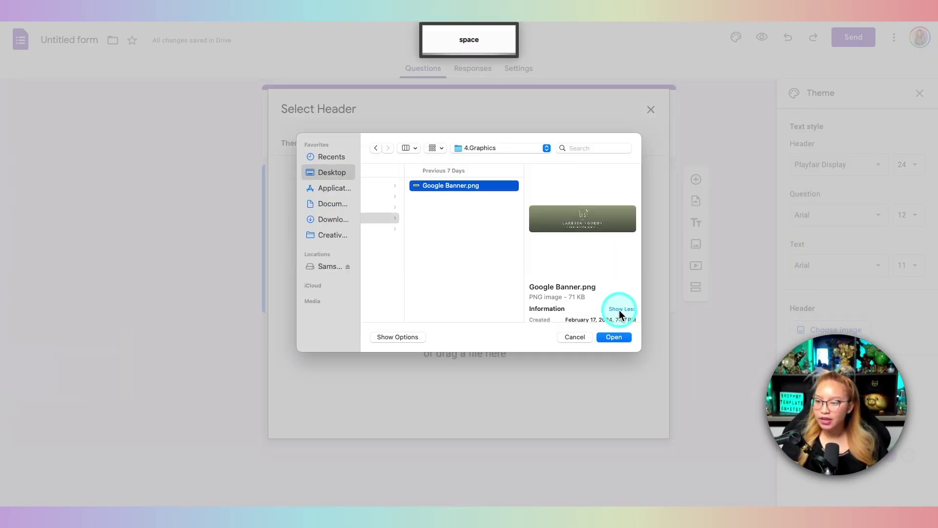
{"action": "left_click", "coordinate": [614, 337]}
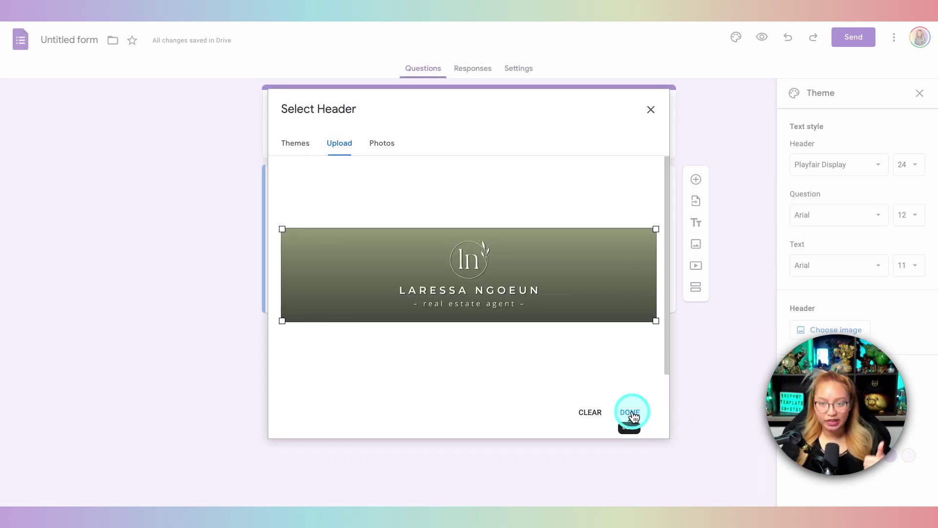
{"action": "left_click", "coordinate": [632, 414]}
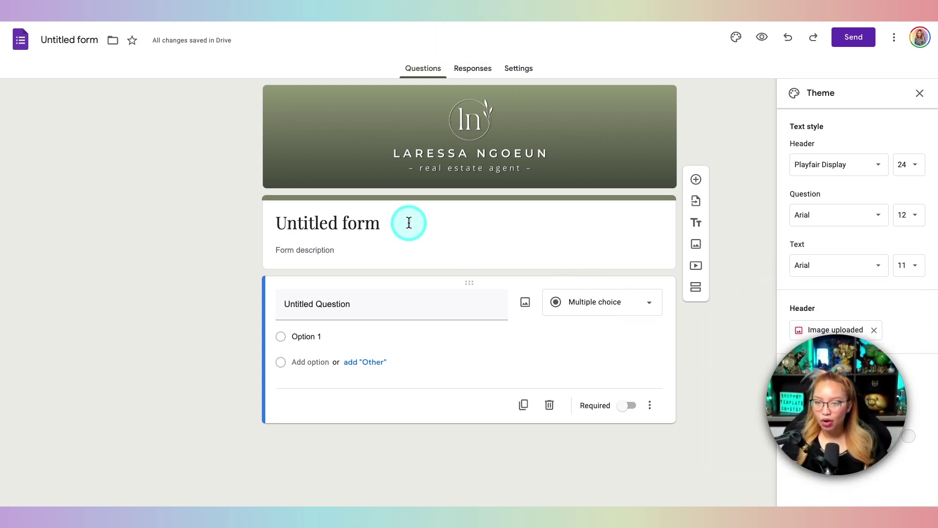
Replace the form title with "Buyer Questionnaire" and open the form description for editing
{"action": "left_click", "coordinate": [349, 222]}
{"action": "left_click_drag", "start_coordinate": [415, 222], "coordinate": [278, 219]}
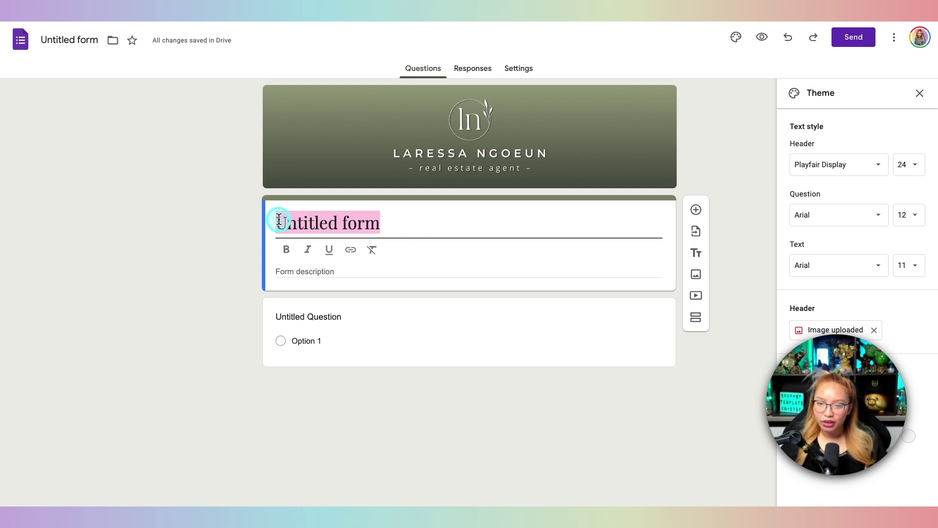
{"action": "type", "text": "Buyer "}
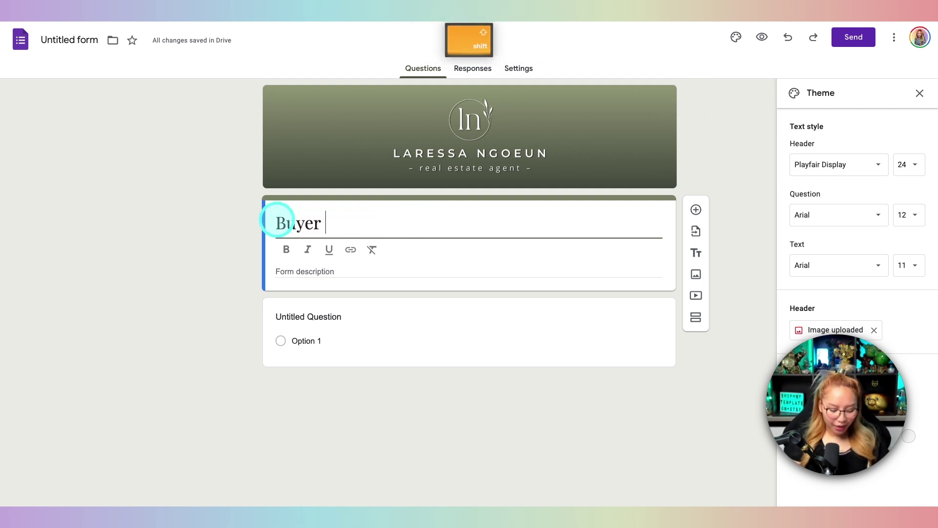
{"action": "type", "text": "Questionnaire"}
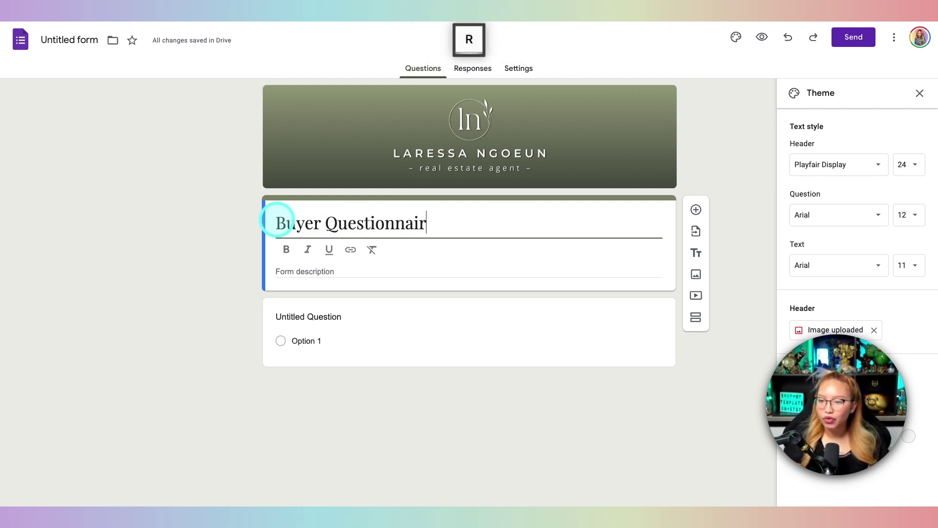
{"action": "left_click", "coordinate": [327, 268]}
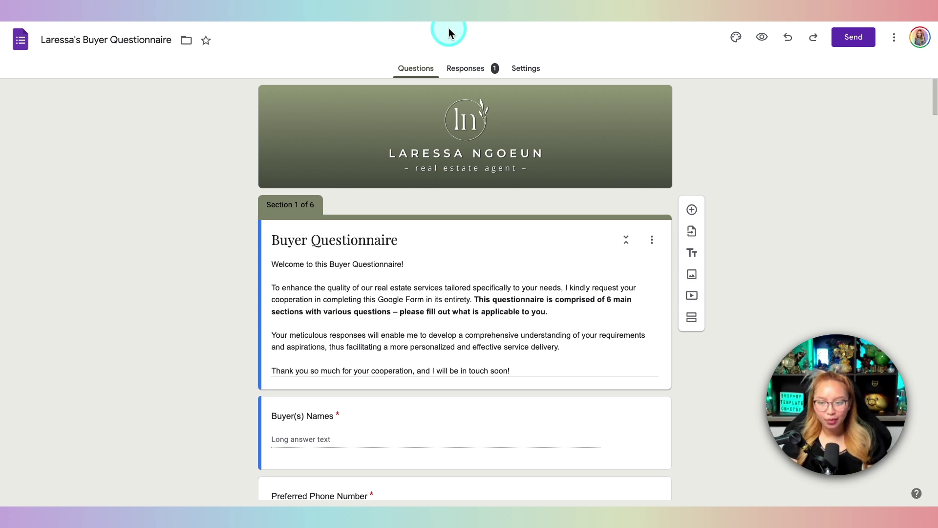
Review the welcome text, contact questions and Current Residential Status section of the finished Buyer Questionnaire, then locate its section-adding option
{"action": "scroll", "coordinate": [479, 188], "scroll_direction": "down", "scroll_amount": 1}
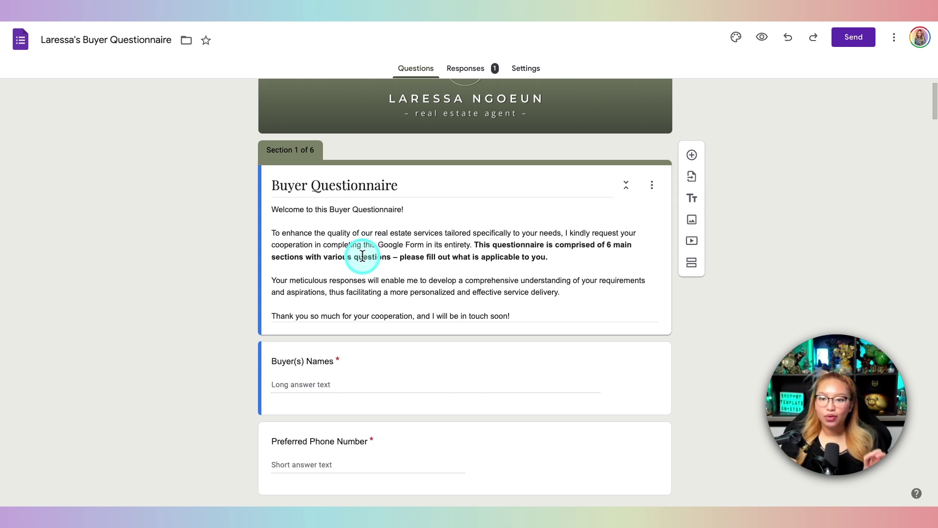
{"action": "scroll", "coordinate": [362, 255], "scroll_direction": "down", "scroll_amount": 1}
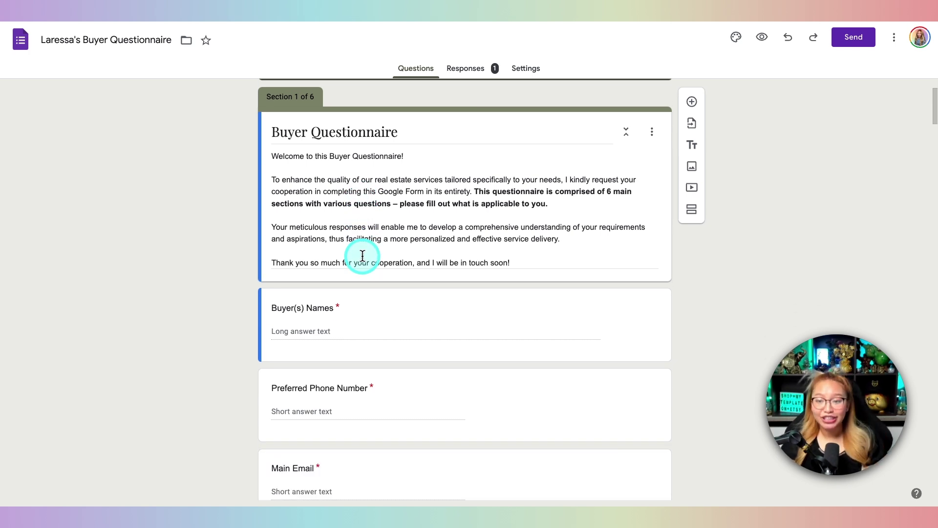
{"action": "scroll", "coordinate": [362, 256], "scroll_direction": "down", "scroll_amount": 3}
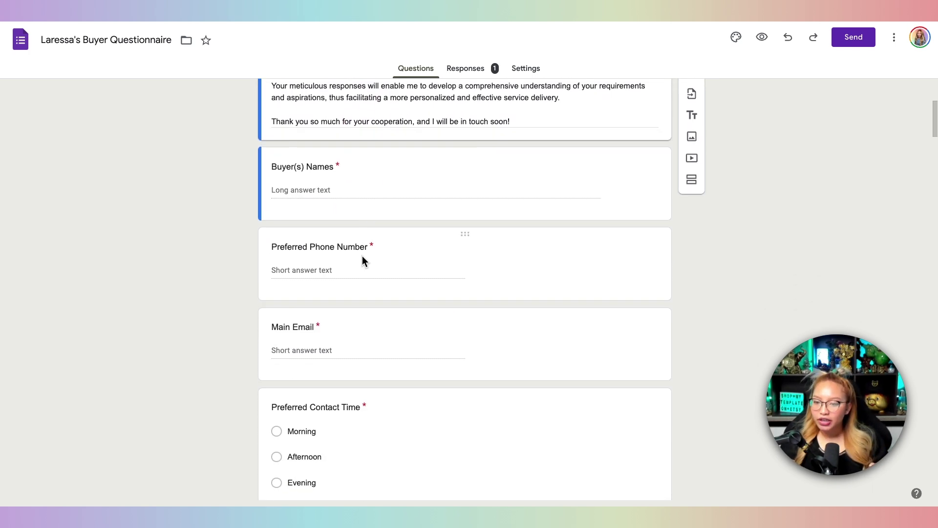
{"action": "scroll", "coordinate": [362, 256], "scroll_direction": "down", "scroll_amount": 4}
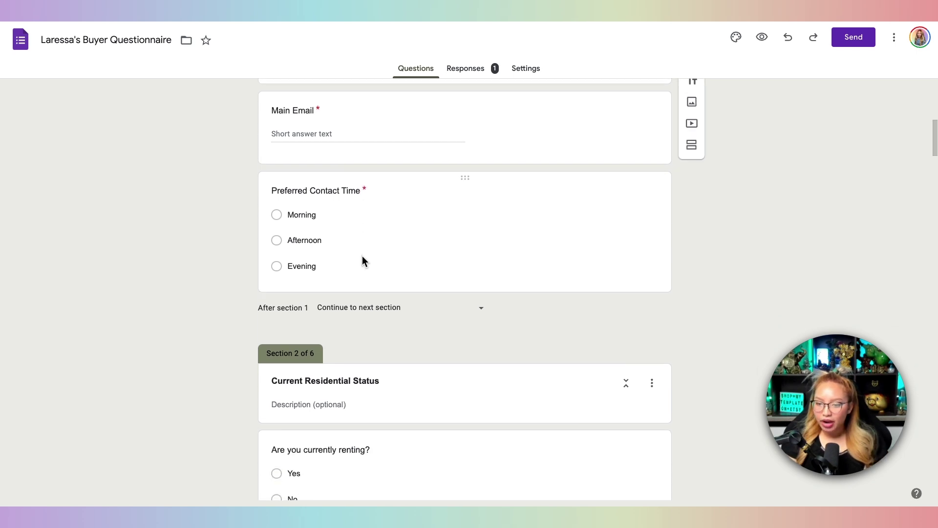
{"action": "scroll", "coordinate": [362, 256], "scroll_direction": "down", "scroll_amount": 4}
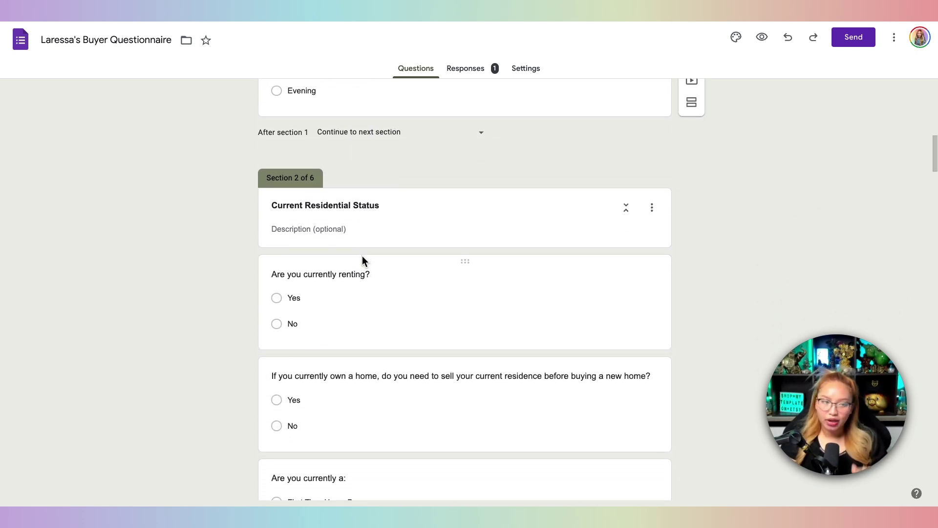
{"action": "scroll", "coordinate": [362, 256], "scroll_direction": "down", "scroll_amount": 5}
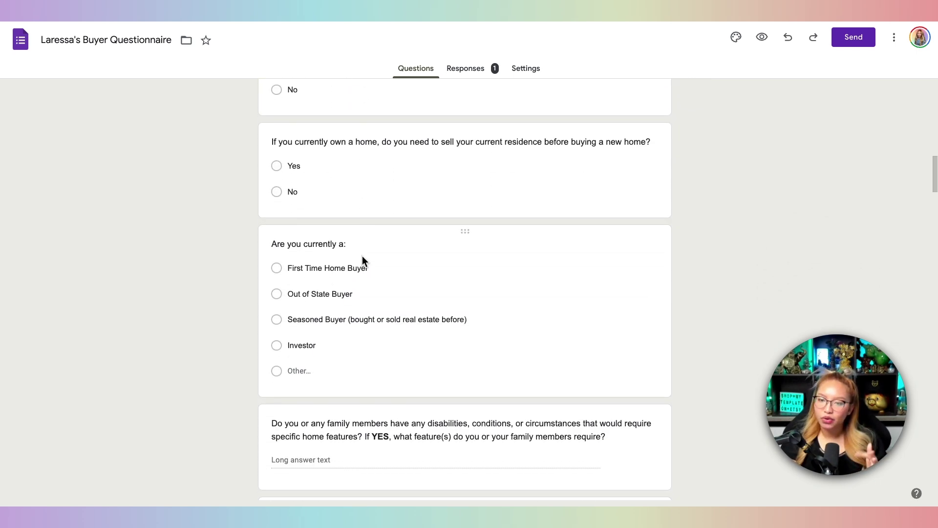
{"action": "key", "text": "Home"}
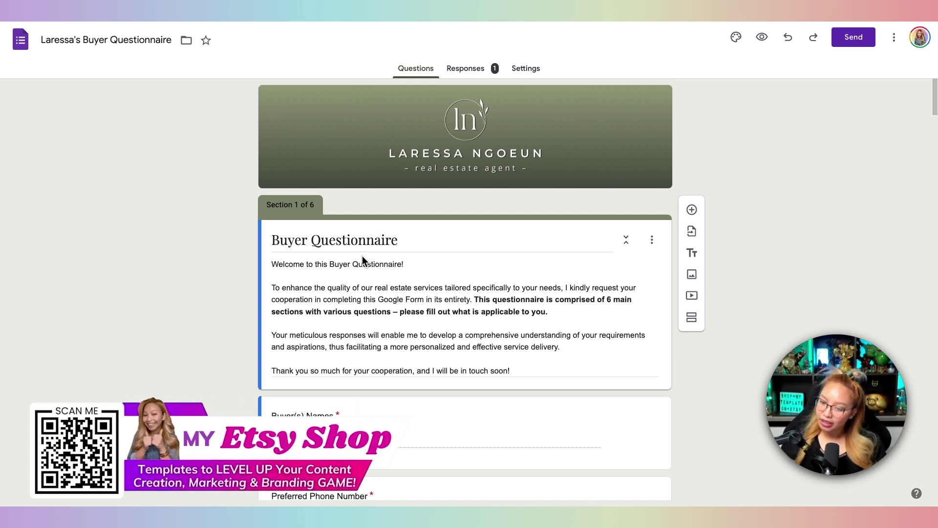
{"action": "left_click", "coordinate": [429, 251]}
{"action": "scroll", "coordinate": [430, 283], "scroll_direction": "down", "scroll_amount": 2}
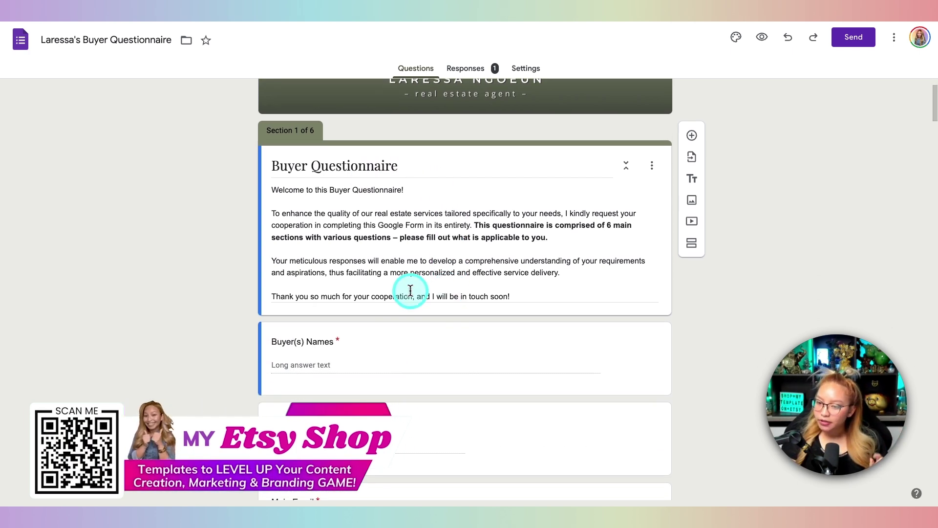
{"action": "left_click", "coordinate": [692, 138]}
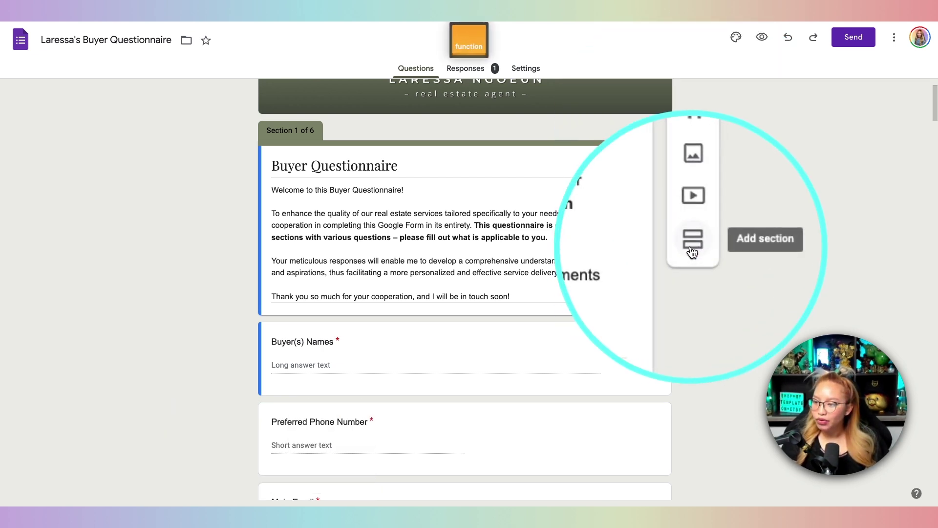
{"action": "left_click", "coordinate": [692, 247]}
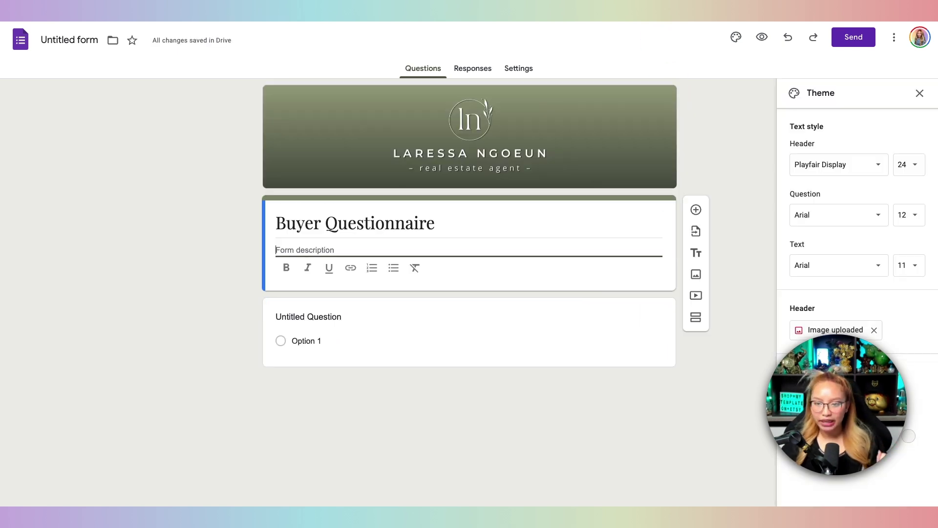
Switch to the untitled form and add two new sections after the Buyer Questionnaire title section
{"action": "left_click", "coordinate": [696, 318]}
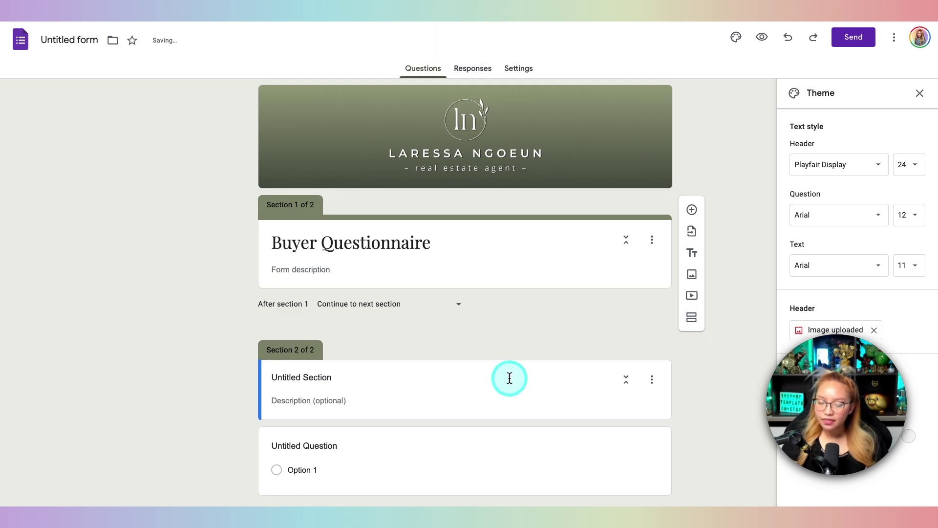
{"action": "scroll", "coordinate": [507, 378], "scroll_direction": "down", "scroll_amount": 1}
{"action": "left_click", "coordinate": [692, 289]}
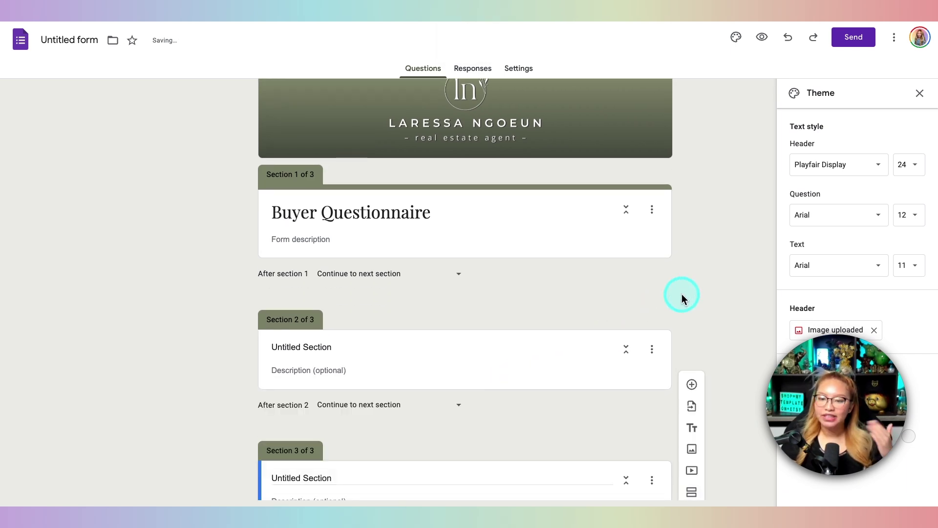
Add a new multiple choice question directly below the heading of the form's third section
{"action": "scroll", "coordinate": [525, 299], "scroll_direction": "down", "scroll_amount": 3}
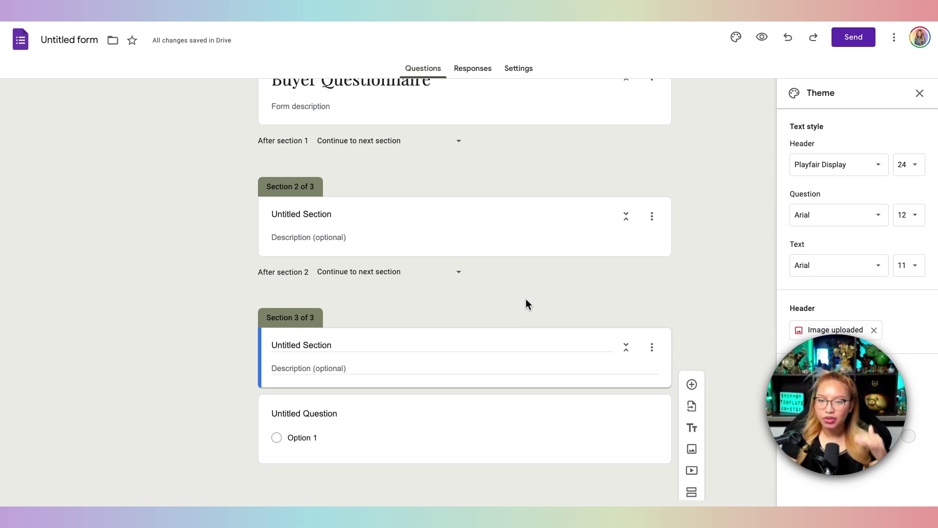
{"action": "scroll", "coordinate": [525, 303], "scroll_direction": "up", "scroll_amount": 1}
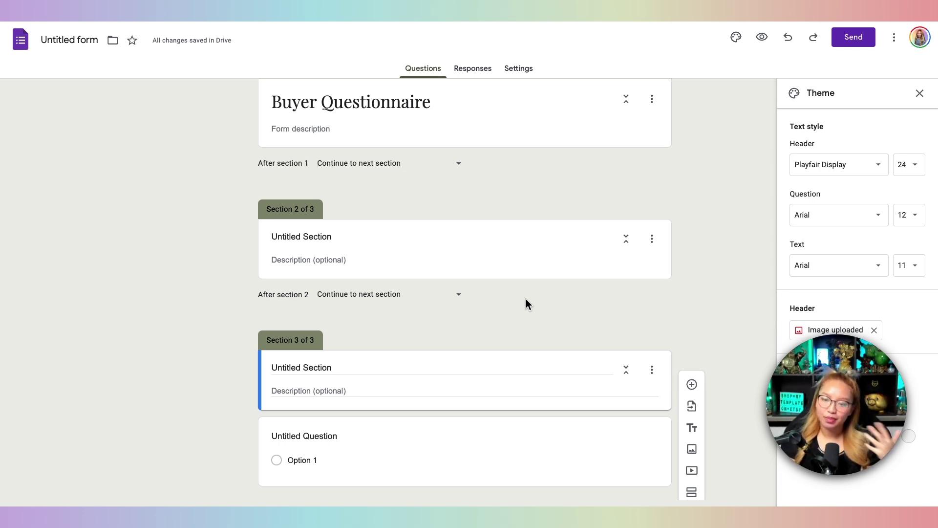
{"action": "scroll", "coordinate": [526, 303], "scroll_direction": "down", "scroll_amount": 1}
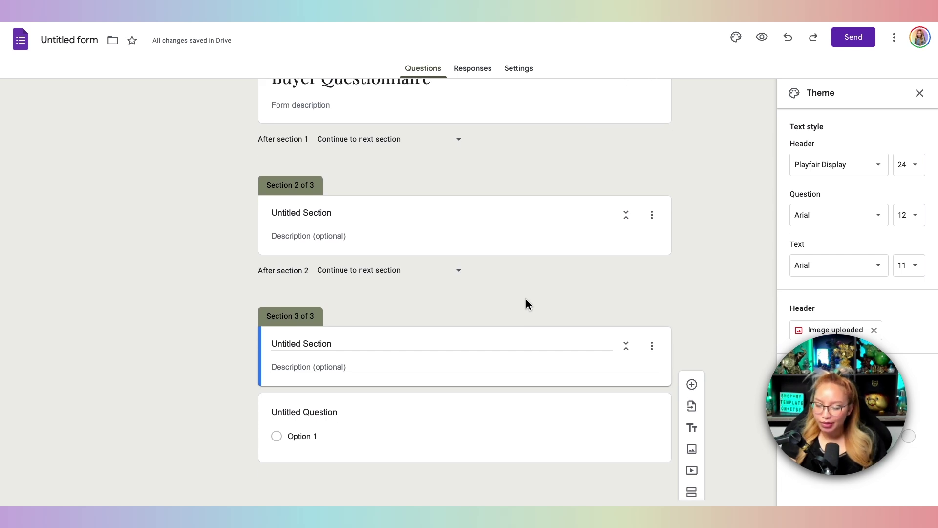
{"action": "scroll", "coordinate": [573, 322], "scroll_direction": "down", "scroll_amount": 1}
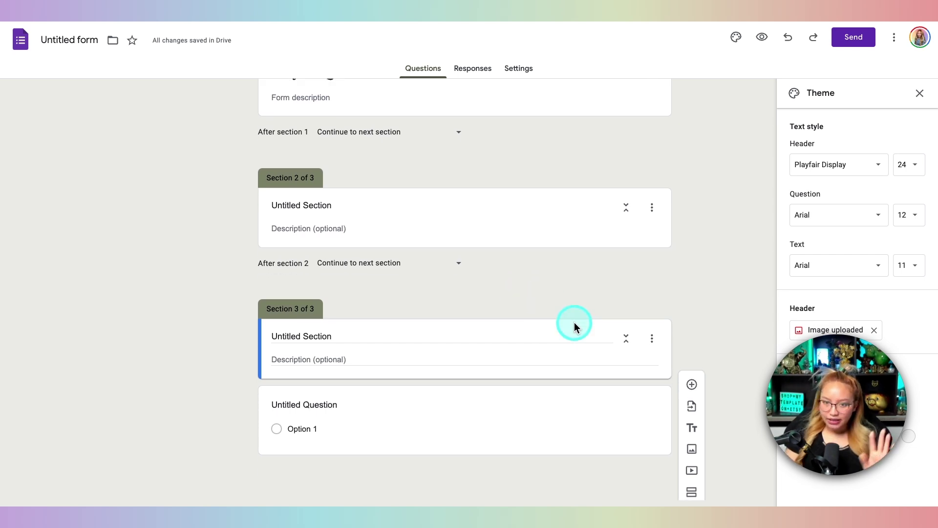
{"action": "scroll", "coordinate": [573, 327], "scroll_direction": "down", "scroll_amount": 1}
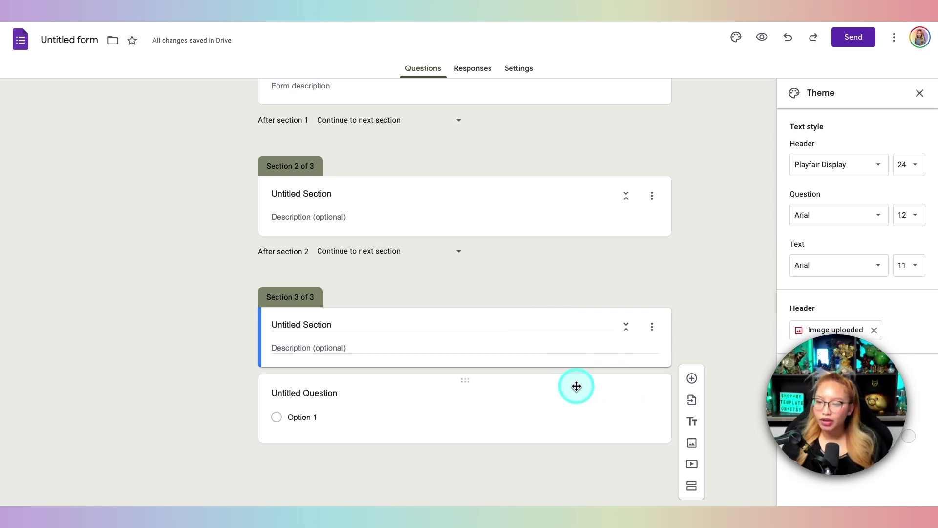
{"action": "left_click", "coordinate": [692, 383]}
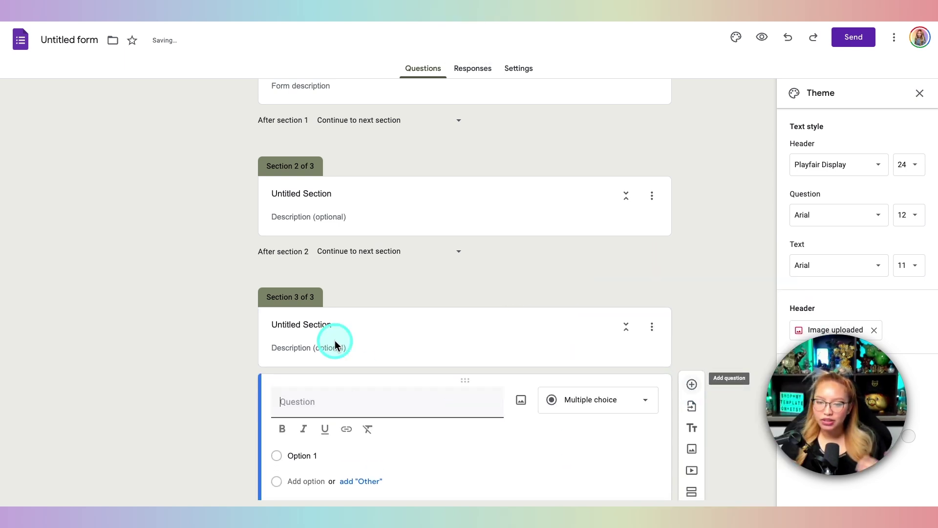
{"action": "left_click", "coordinate": [609, 273]}
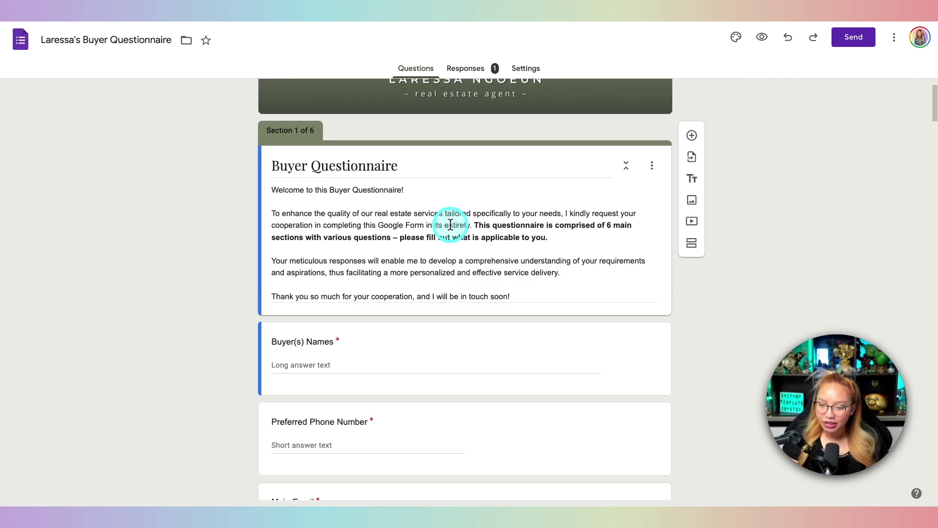
Switch to the finished Buyer Questionnaire and review its sections through Property Requirements
{"action": "scroll", "coordinate": [448, 224], "scroll_direction": "down", "scroll_amount": 10}
{"action": "scroll", "coordinate": [450, 224], "scroll_direction": "down", "scroll_amount": 20}
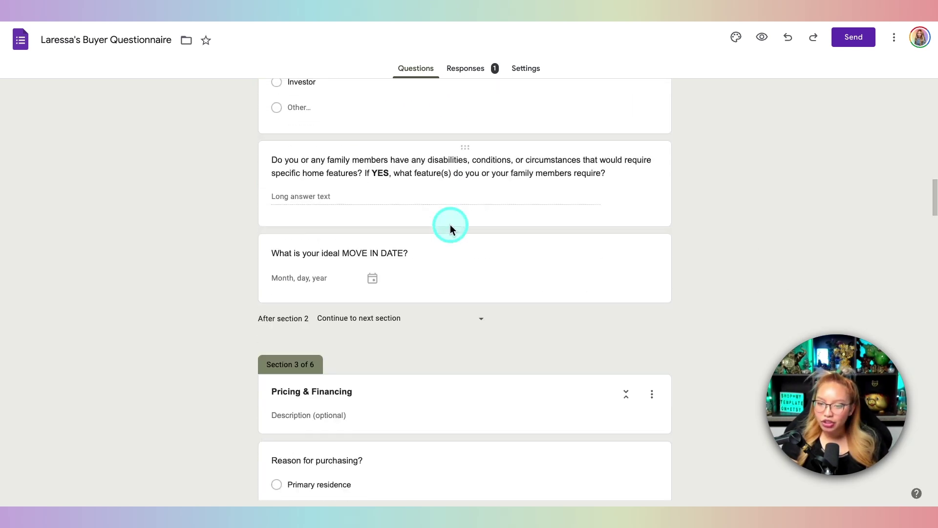
{"action": "scroll", "coordinate": [450, 224], "scroll_direction": "down", "scroll_amount": 20}
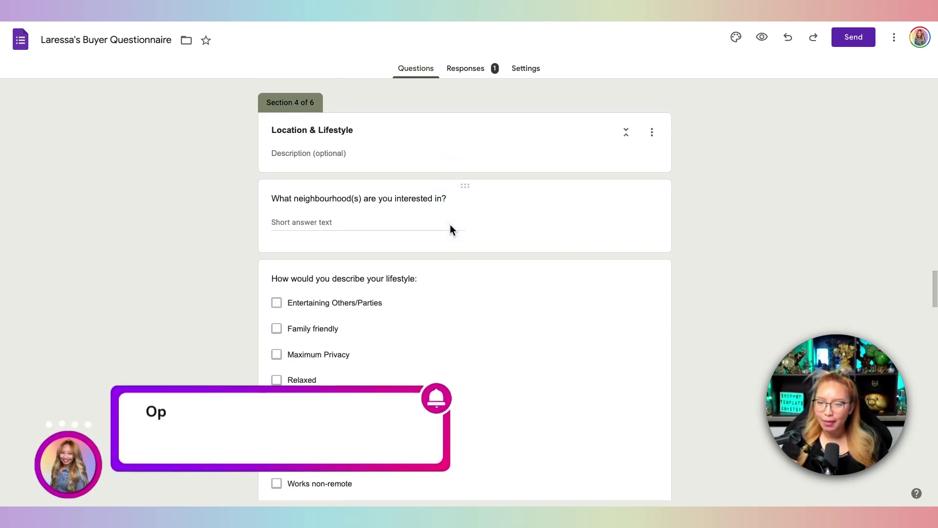
{"action": "scroll", "coordinate": [450, 224], "scroll_direction": "down", "scroll_amount": 15}
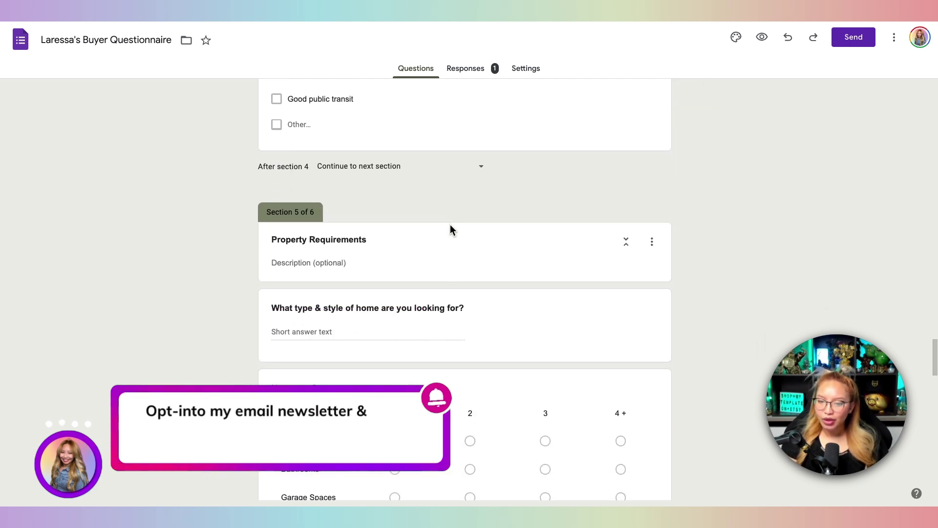
{"action": "left_click", "coordinate": [504, 227]}
{"action": "scroll", "coordinate": [361, 218], "scroll_direction": "up", "scroll_amount": 5}
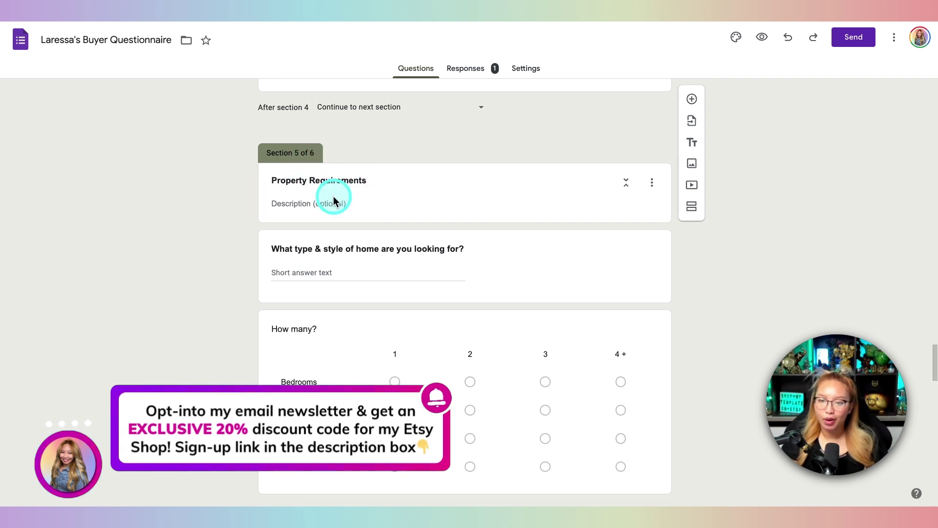
{"action": "scroll", "coordinate": [453, 216], "scroll_direction": "down", "scroll_amount": 1}
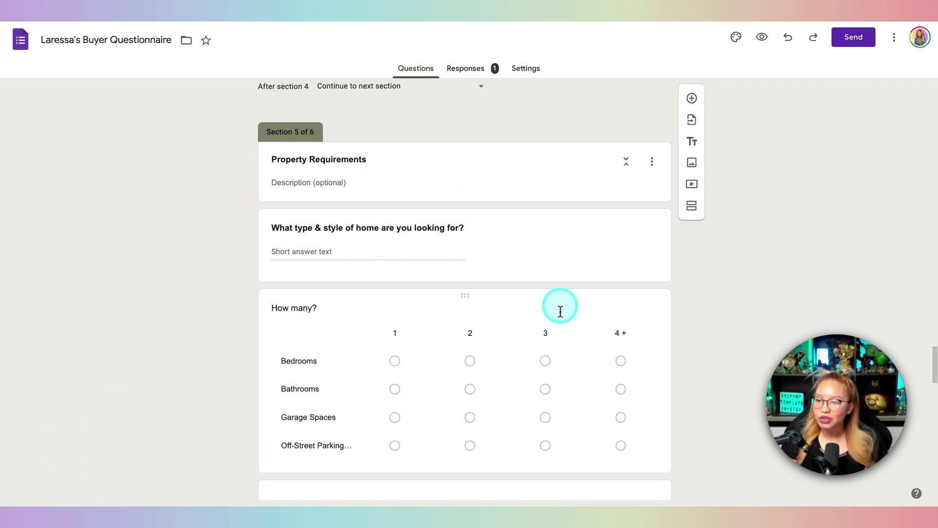
Examine how the "How many?" question is set up as a multiple choice grid and compare it with the short answer question above
{"action": "left_click", "coordinate": [536, 319]}
{"action": "scroll", "coordinate": [605, 318], "scroll_direction": "down", "scroll_amount": 2}
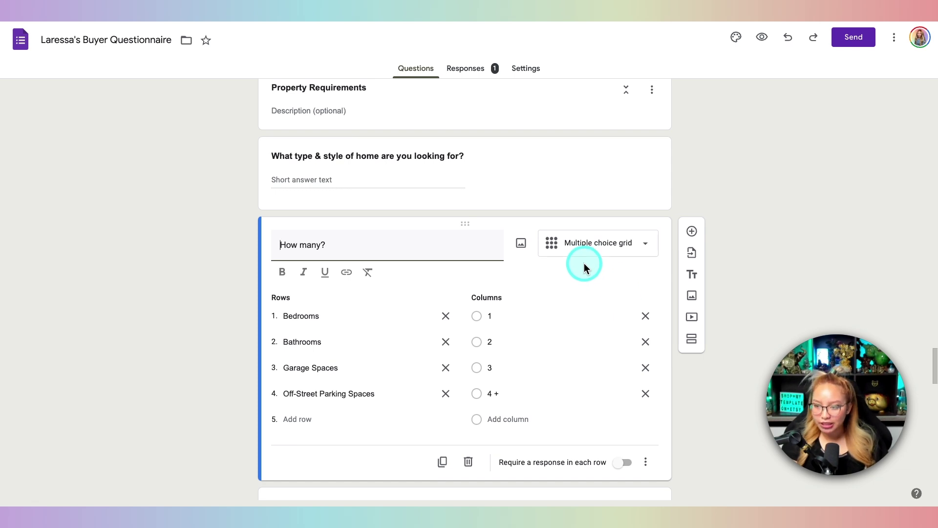
{"action": "scroll", "coordinate": [393, 335], "scroll_direction": "down", "scroll_amount": 1}
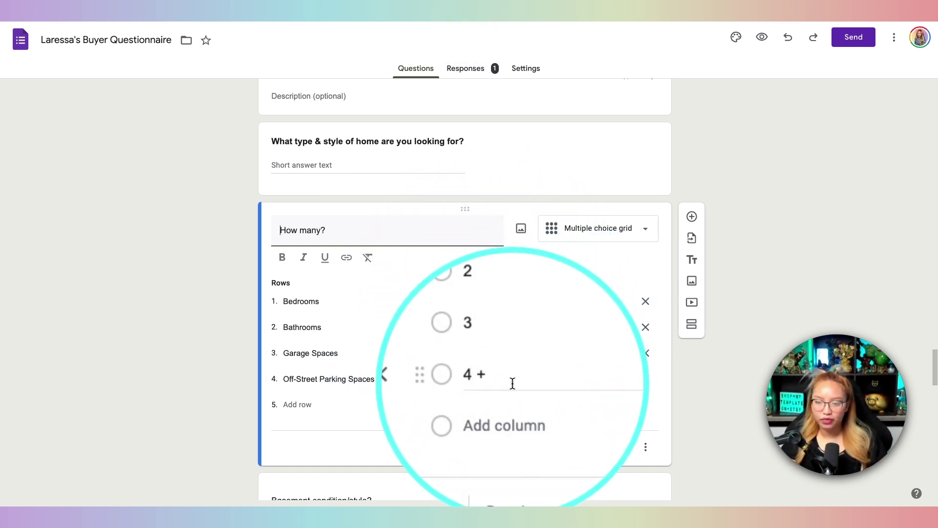
{"action": "left_click", "coordinate": [511, 384]}
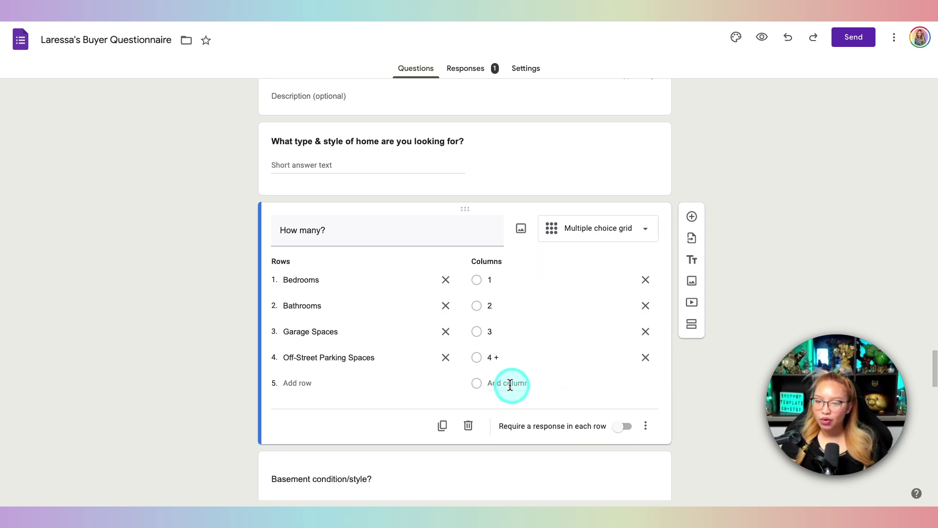
{"action": "left_click", "coordinate": [529, 172]}
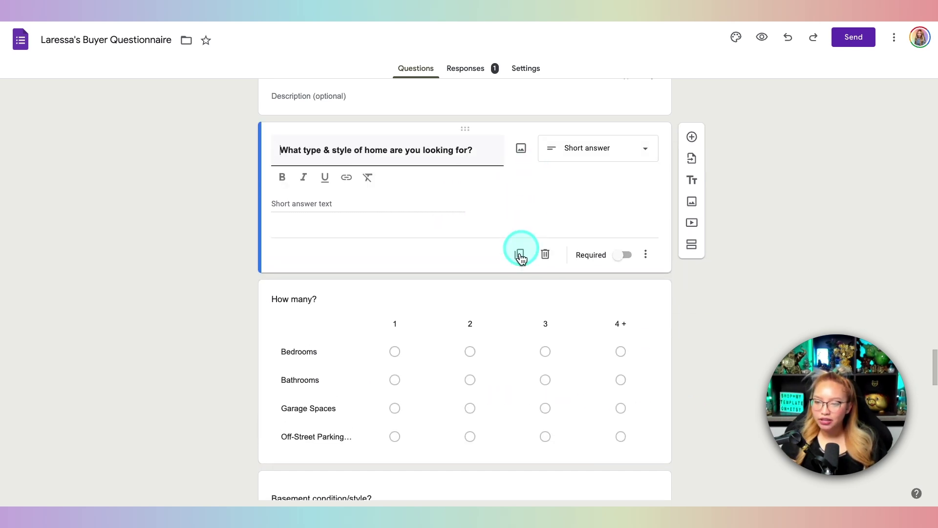
{"action": "left_click", "coordinate": [409, 296]}
{"action": "left_click", "coordinate": [555, 193]}
{"action": "scroll", "coordinate": [415, 325], "scroll_direction": "down", "scroll_amount": 2}
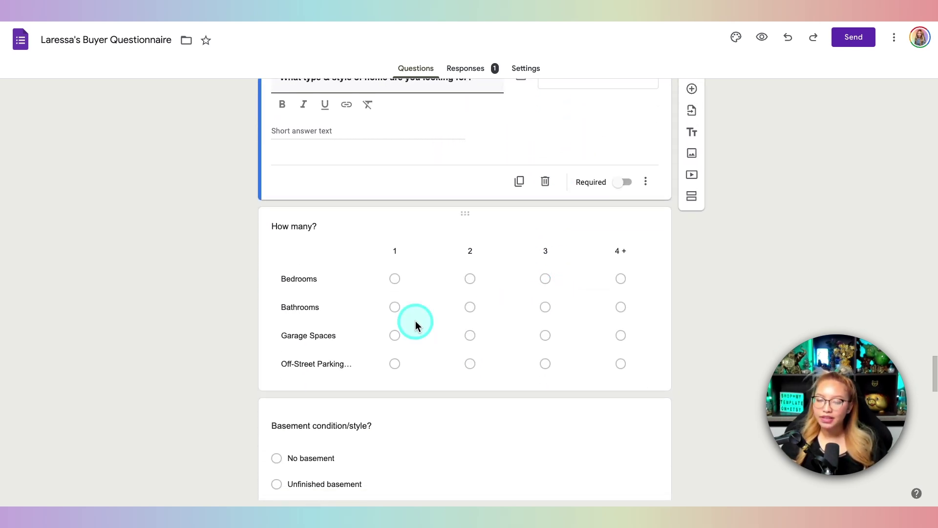
{"action": "key", "text": "fn"}
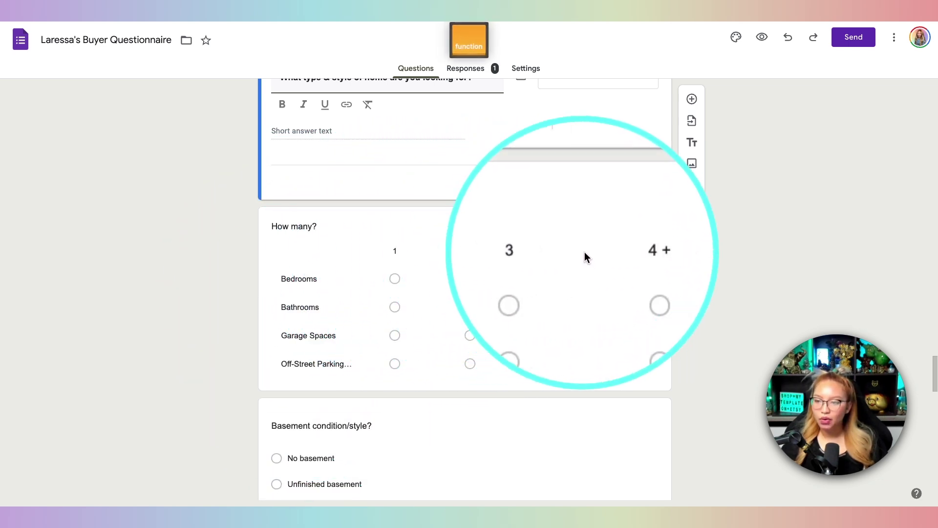
{"action": "key", "text": "fn"}
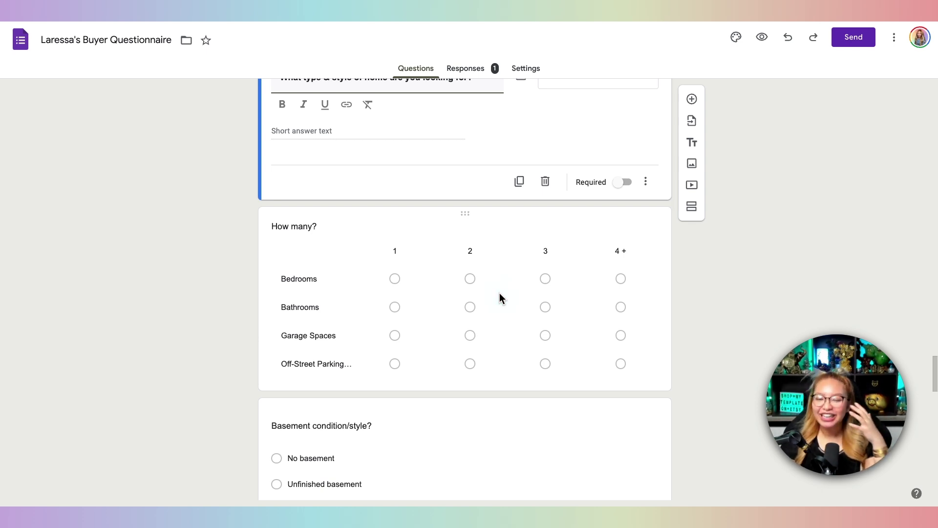
Review the finished Buyer Questionnaire from the "How many?" grid through the questions about home viewing days and offers
{"action": "scroll", "coordinate": [501, 294], "scroll_direction": "down", "scroll_amount": 4}
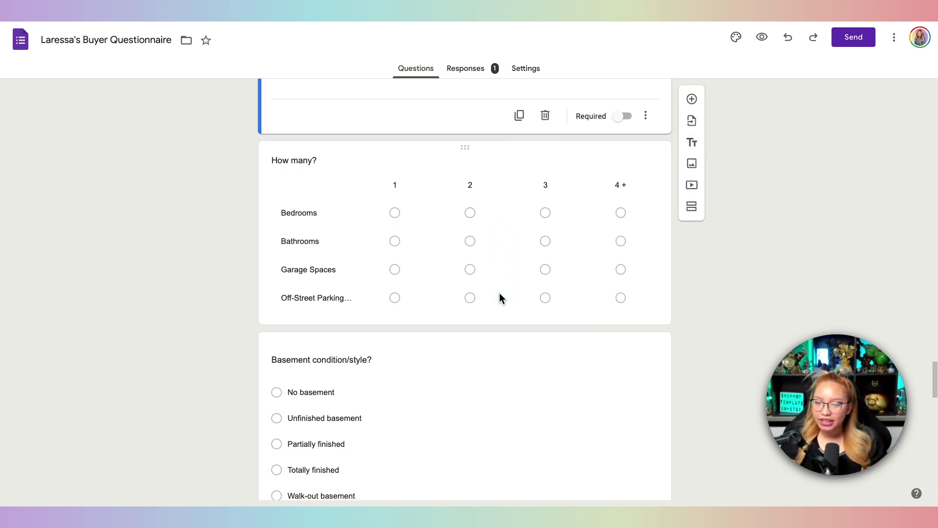
{"action": "scroll", "coordinate": [499, 293], "scroll_direction": "down", "scroll_amount": 17}
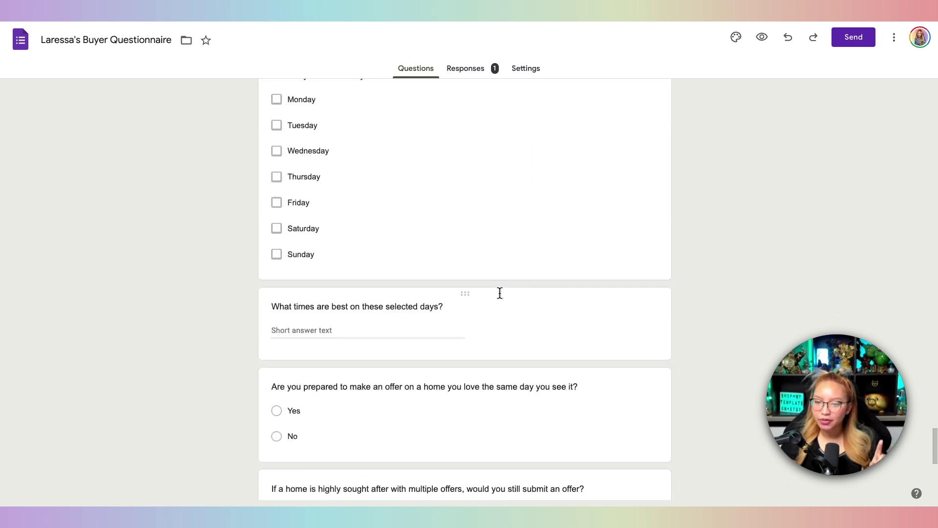
{"action": "scroll", "coordinate": [499, 293], "scroll_direction": "up", "scroll_amount": 9}
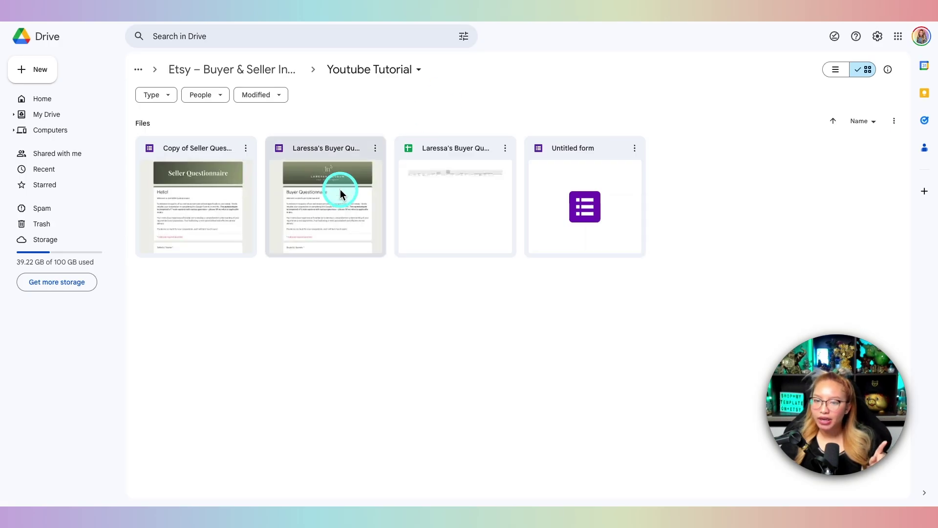
Open Copy of Seller Questionnaire from the Youtube Tutorial folder in Drive and review its questions through the Home Showing section
{"action": "left_click", "coordinate": [215, 201]}
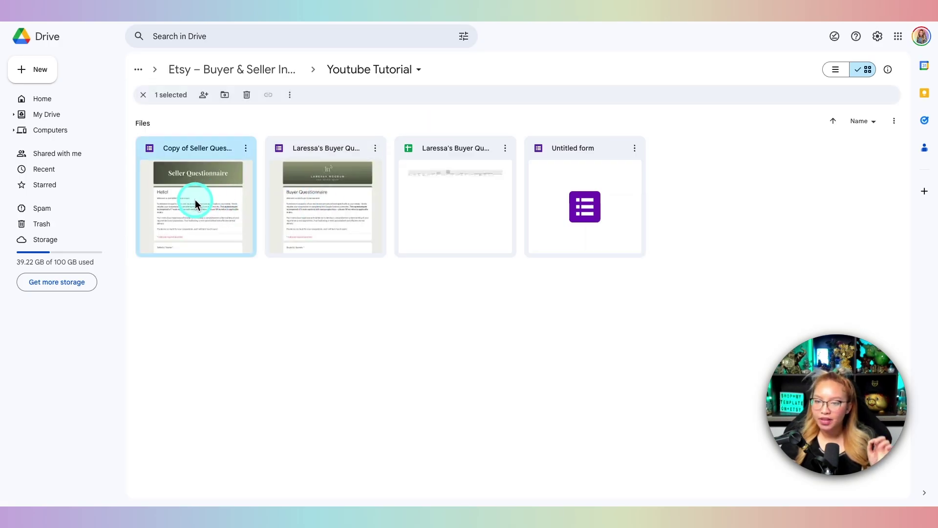
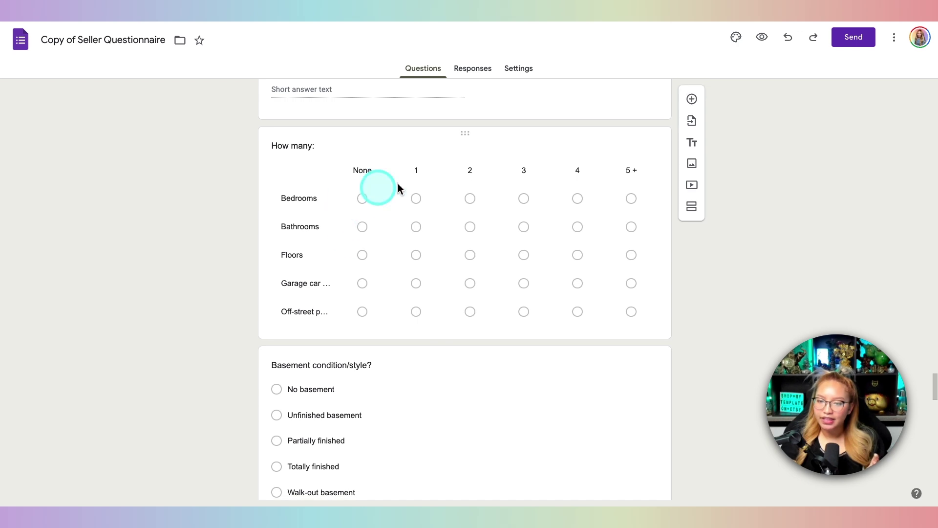
{"action": "scroll", "coordinate": [320, 211], "scroll_direction": "down", "scroll_amount": 3}
{"action": "scroll", "coordinate": [320, 211], "scroll_direction": "down", "scroll_amount": 19}
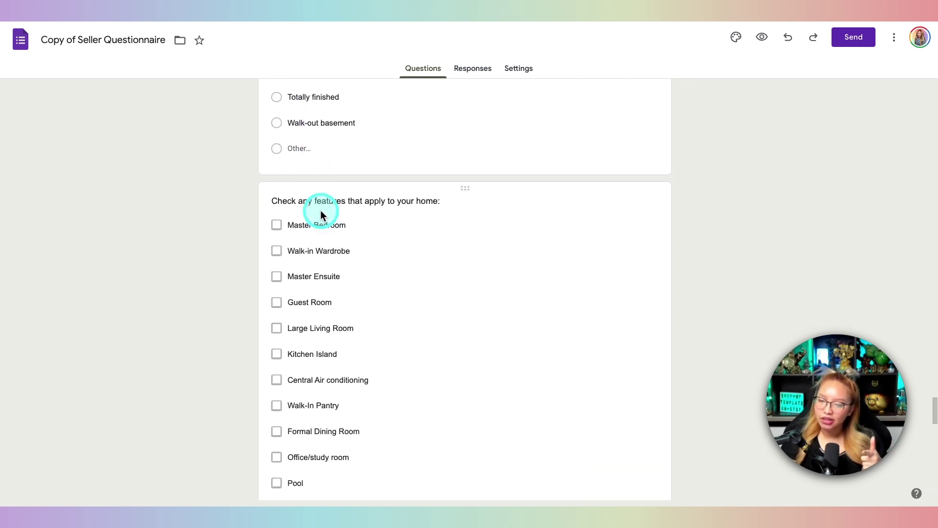
{"action": "scroll", "coordinate": [320, 210], "scroll_direction": "down", "scroll_amount": 8}
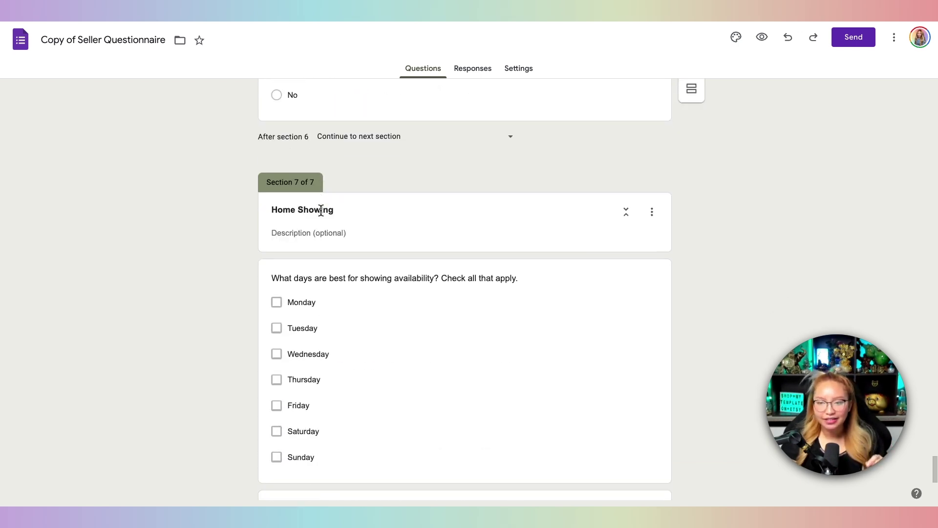
{"action": "scroll", "coordinate": [320, 210], "scroll_direction": "up", "scroll_amount": 3}
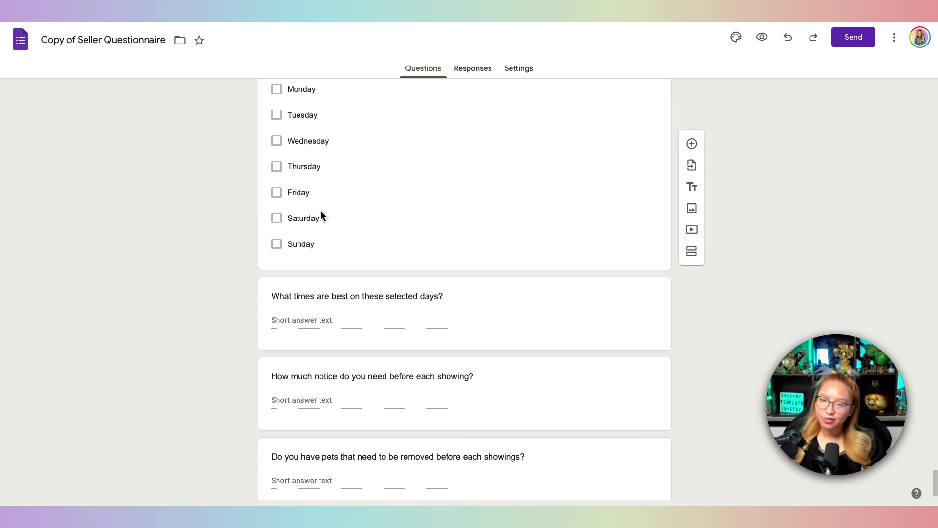
Check the question types available for the showing availability days question in the Home Showing section
{"action": "left_click", "coordinate": [266, 166]}
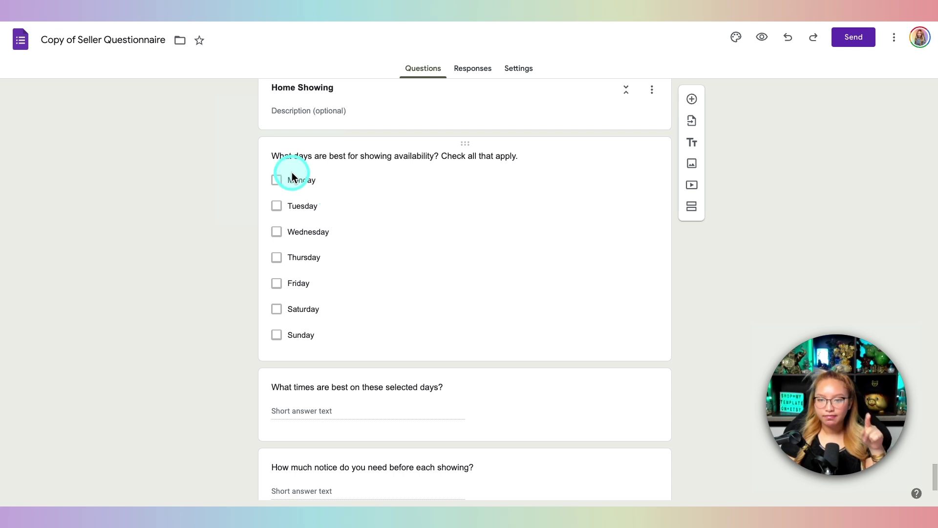
{"action": "left_click", "coordinate": [466, 146]}
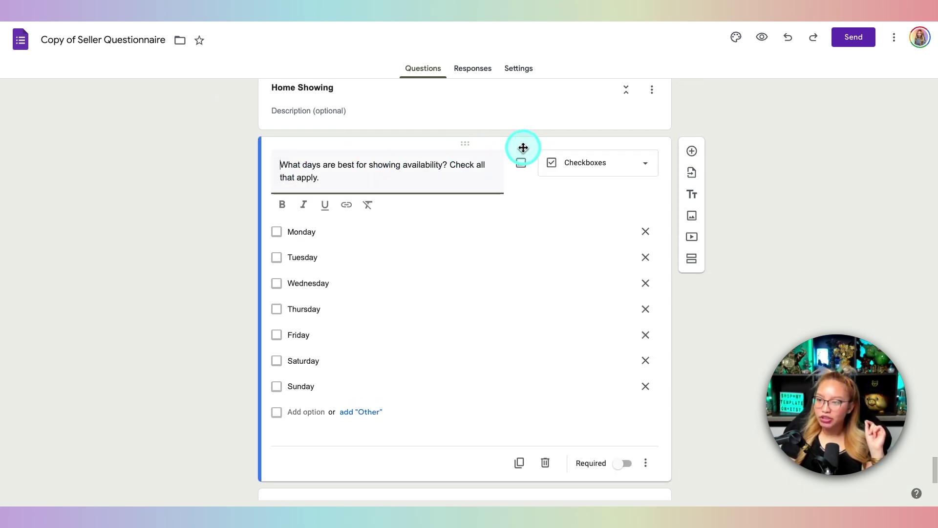
{"action": "left_click", "coordinate": [587, 166]}
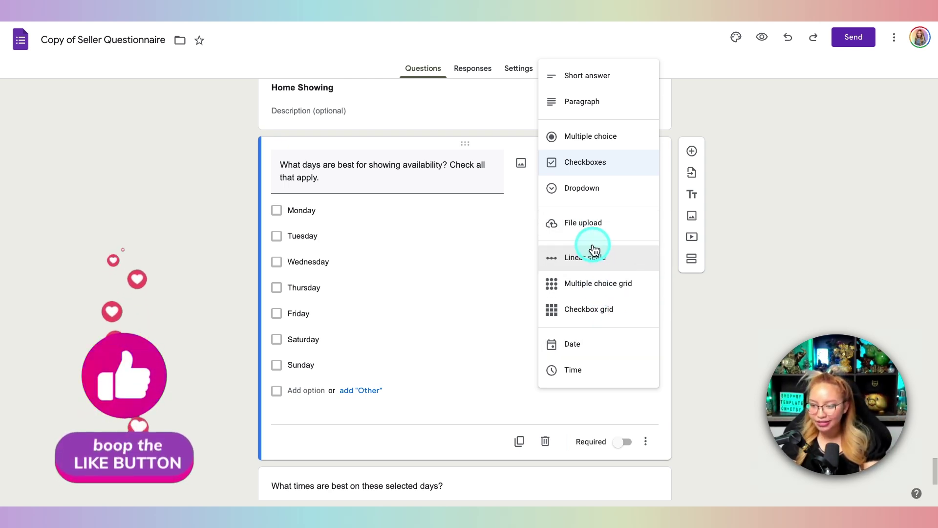
{"action": "left_click", "coordinate": [779, 171]}
Look back through the Seller Questionnaire, then switch to the finished Buyer Questionnaire and view its collected responses
{"action": "scroll", "coordinate": [772, 176], "scroll_direction": "up", "scroll_amount": 8}
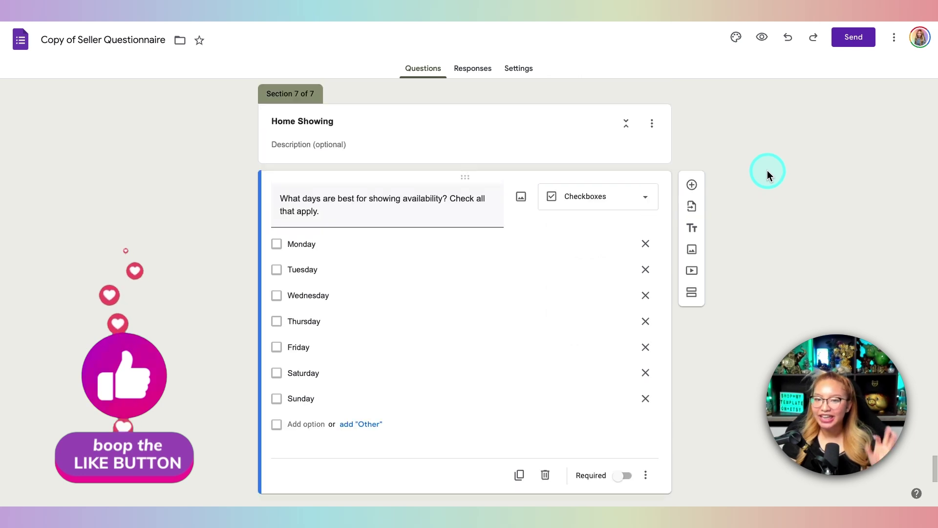
{"action": "scroll", "coordinate": [767, 172], "scroll_direction": "up", "scroll_amount": 20}
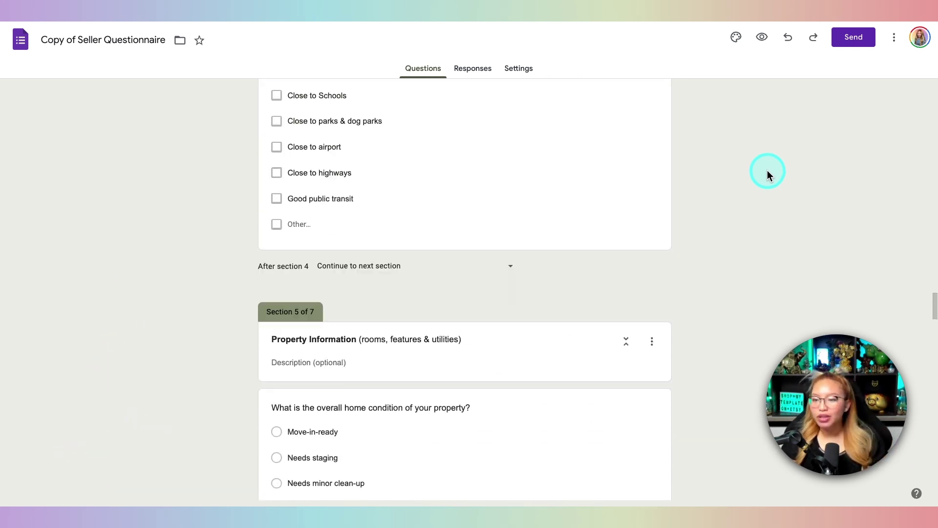
{"action": "scroll", "coordinate": [767, 170], "scroll_direction": "up", "scroll_amount": 15}
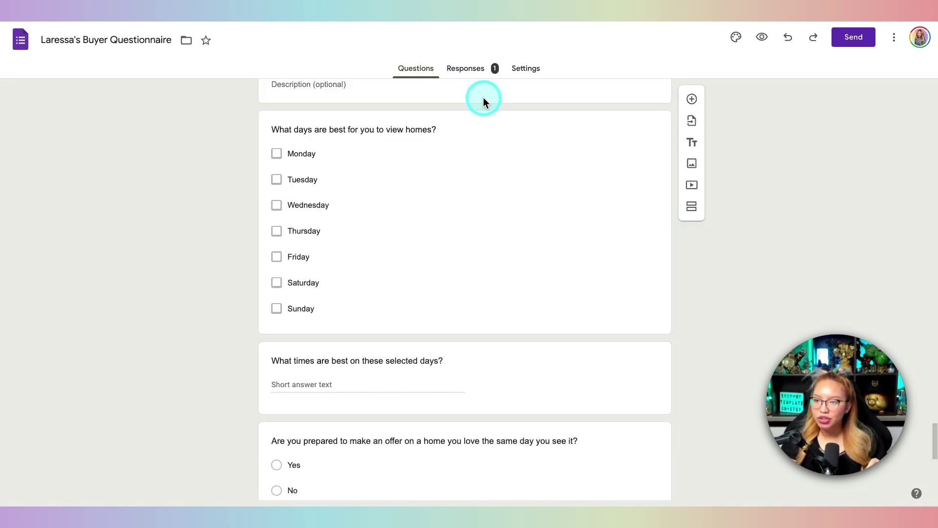
{"action": "scroll", "coordinate": [483, 97], "scroll_direction": "up", "scroll_amount": 10}
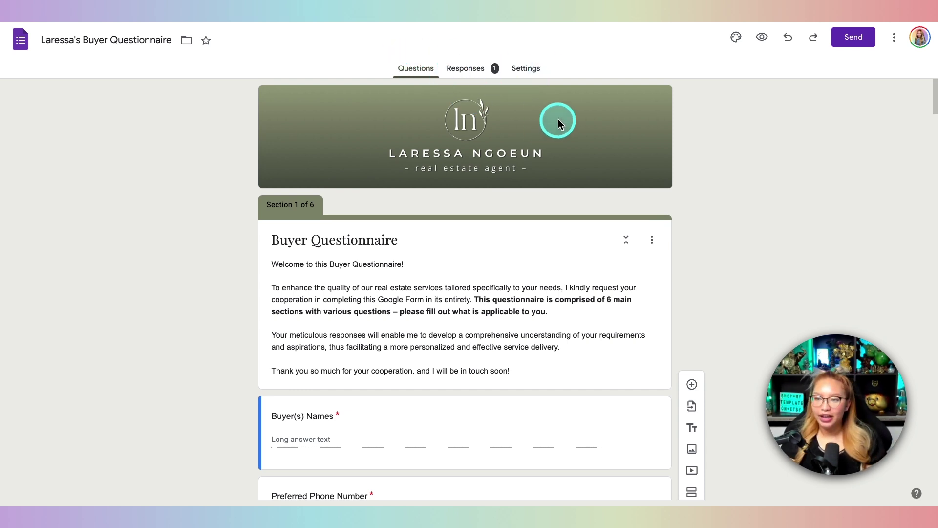
{"action": "left_click", "coordinate": [474, 70]}
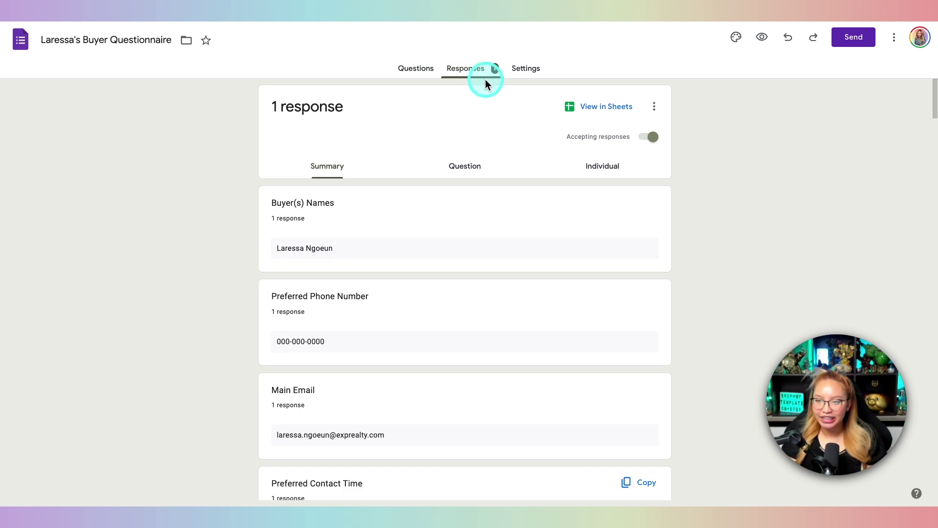
Preview the Buyer Questionnaire as a respondent and review its first page from the banner to the Preferred Contact Time question
{"action": "left_click", "coordinate": [762, 41]}
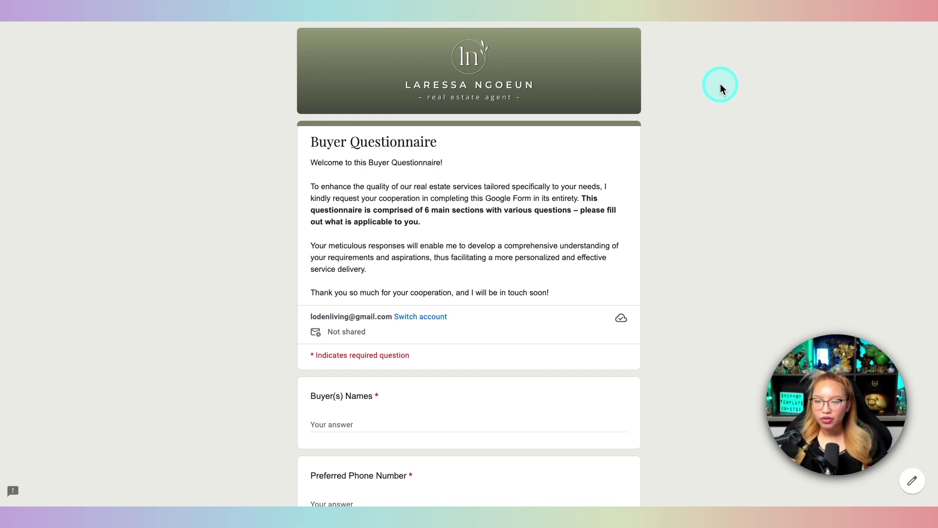
{"action": "scroll", "coordinate": [606, 217], "scroll_direction": "down", "scroll_amount": 3}
{"action": "scroll", "coordinate": [606, 218], "scroll_direction": "down", "scroll_amount": 4}
{"action": "scroll", "coordinate": [606, 218], "scroll_direction": "up", "scroll_amount": 5}
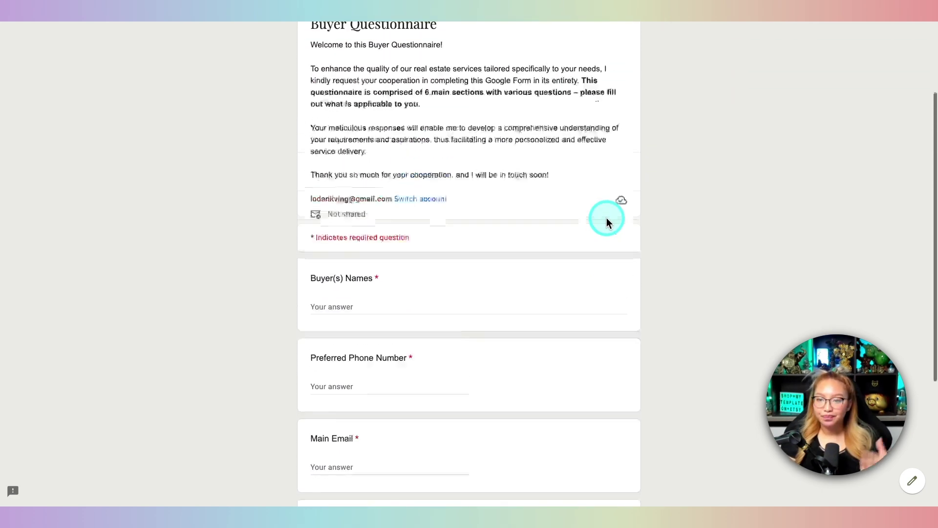
{"action": "scroll", "coordinate": [605, 218], "scroll_direction": "up", "scroll_amount": 2}
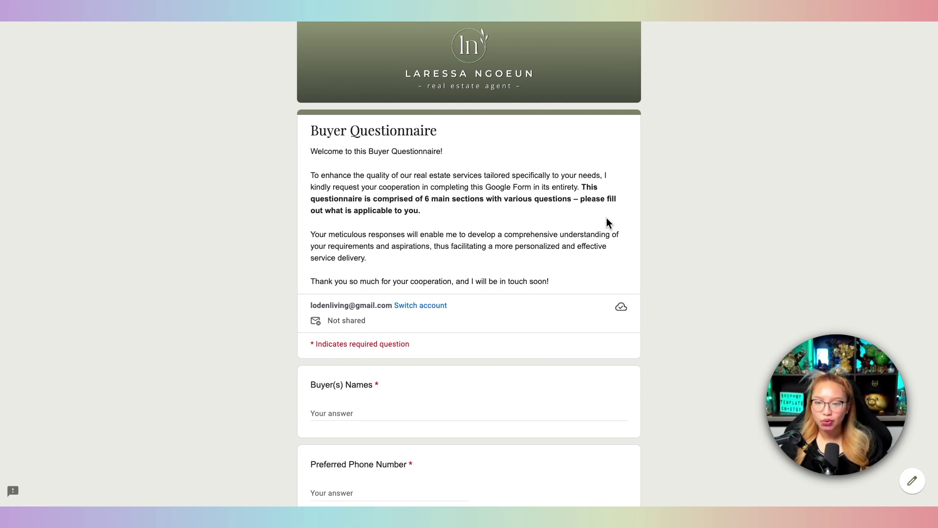
{"action": "scroll", "coordinate": [605, 218], "scroll_direction": "up", "scroll_amount": 1}
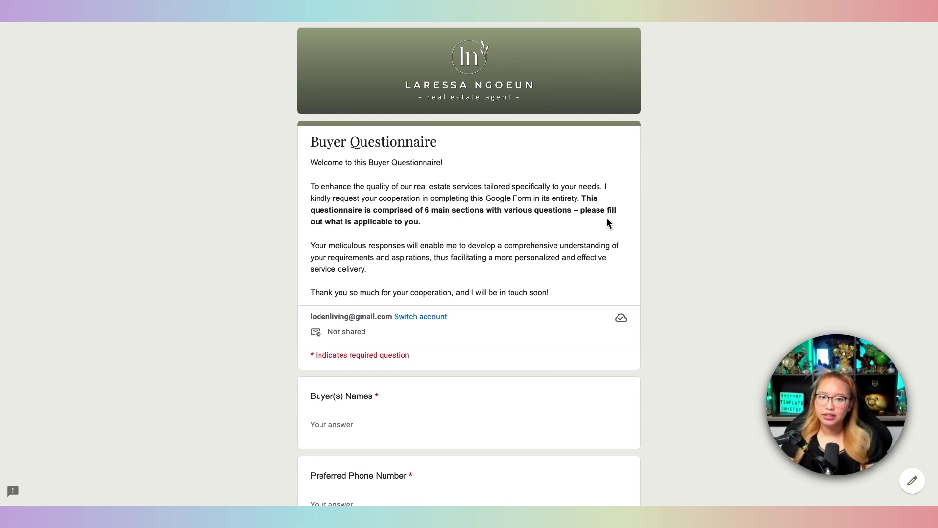
{"action": "scroll", "coordinate": [606, 218], "scroll_direction": "down", "scroll_amount": 7}
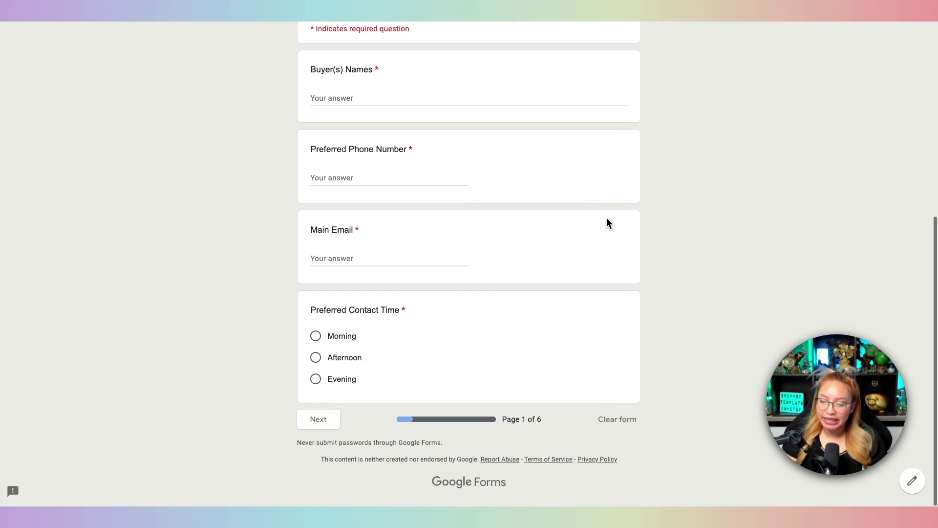
{"action": "scroll", "coordinate": [606, 218], "scroll_direction": "up", "scroll_amount": 7}
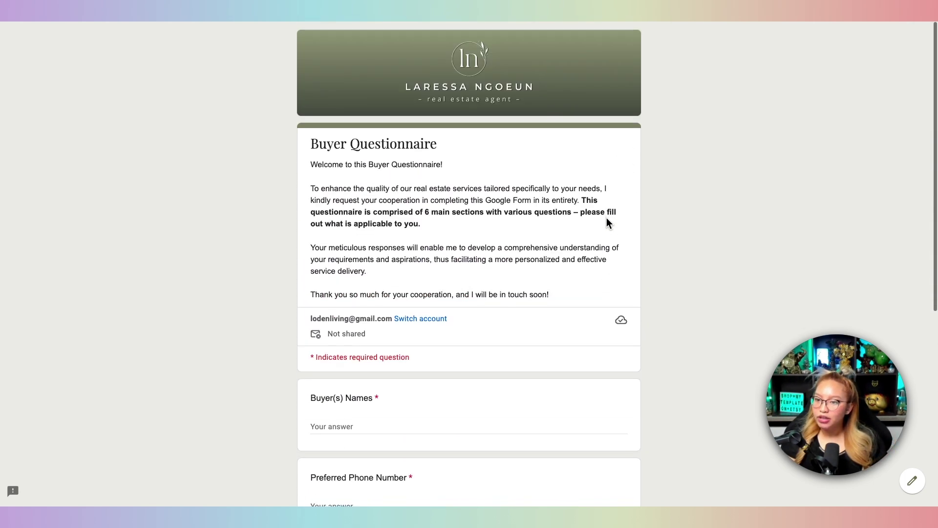
Examine the progress bar and page indicator beneath the first page's questions in the form preview
{"action": "scroll", "coordinate": [541, 297], "scroll_direction": "down", "scroll_amount": 7}
{"action": "scroll", "coordinate": [542, 297], "scroll_direction": "up", "scroll_amount": 1}
{"action": "key", "text": "fn"}
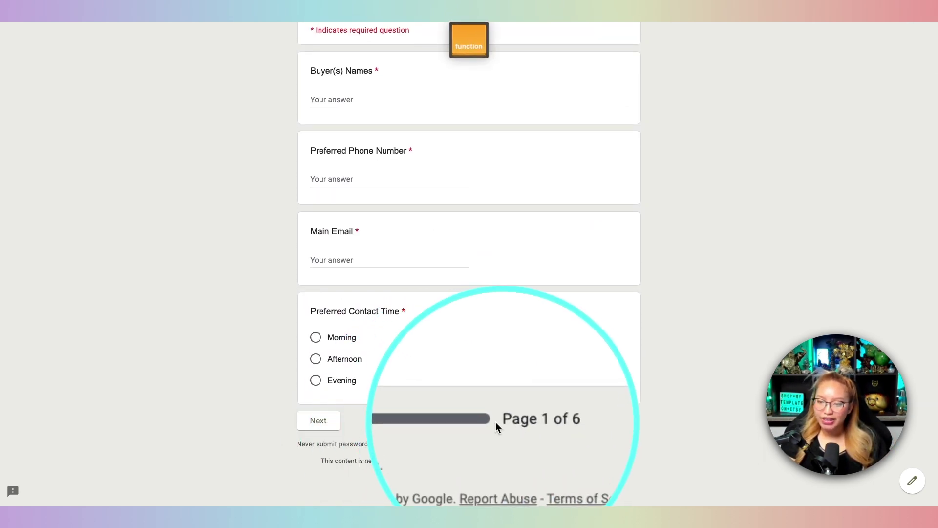
{"action": "left_click", "coordinate": [465, 423]}
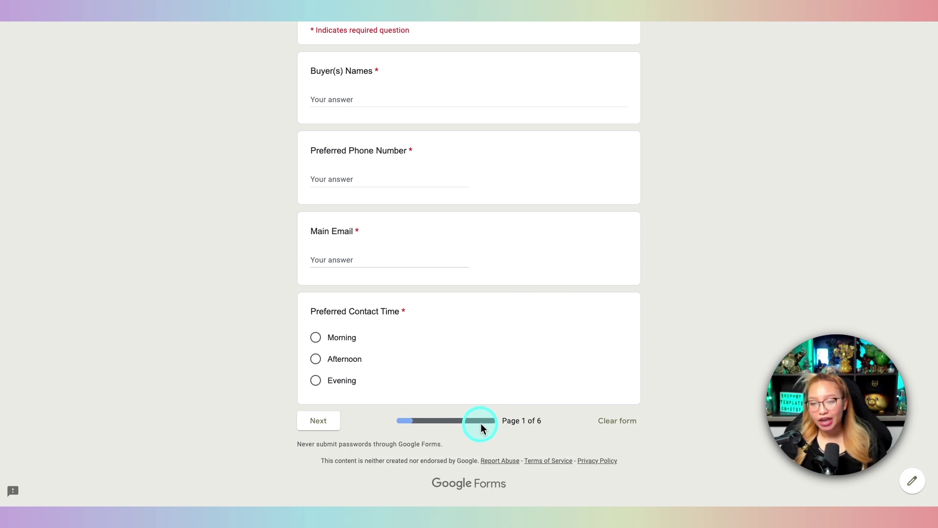
{"action": "scroll", "coordinate": [503, 380], "scroll_direction": "up", "scroll_amount": 4}
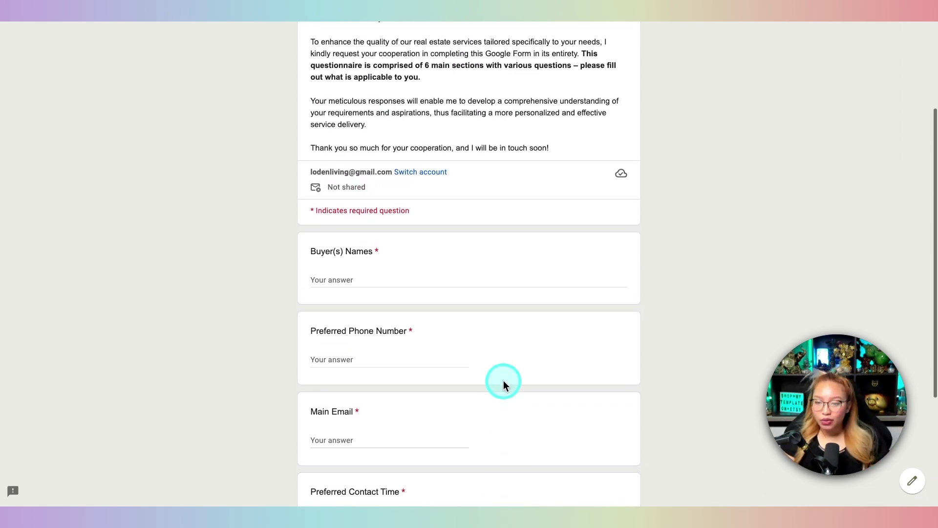
{"action": "scroll", "coordinate": [503, 385], "scroll_direction": "down", "scroll_amount": 4}
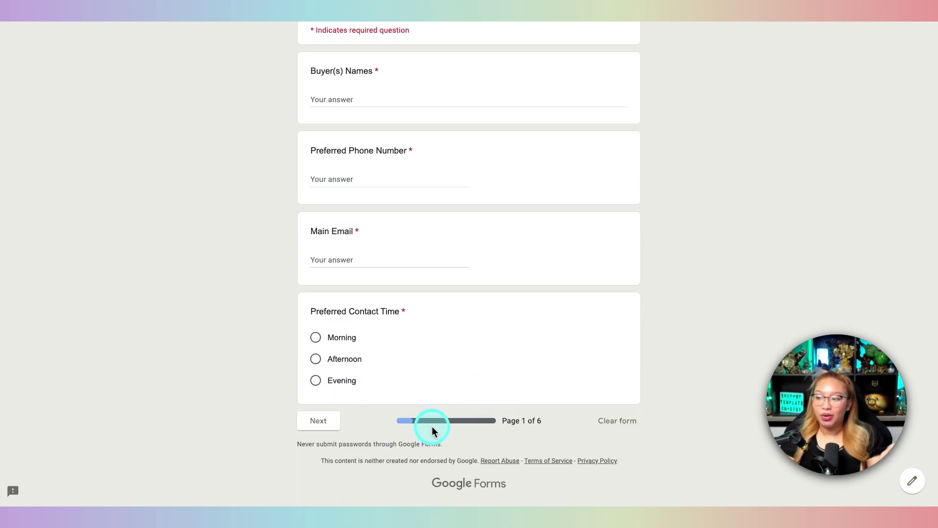
{"action": "scroll", "coordinate": [447, 337], "scroll_direction": "up", "scroll_amount": 7}
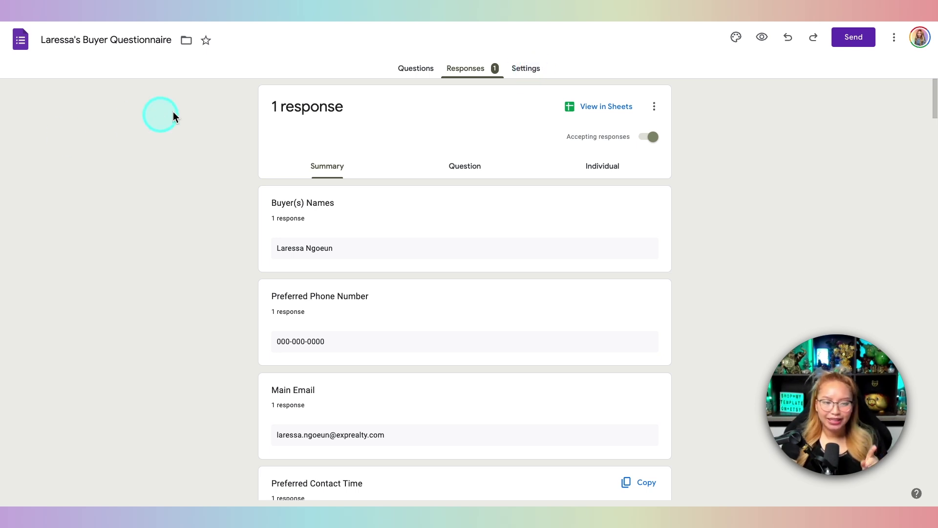
Return to the form editor and check the Show progress bar option in the form's presentation settings
{"action": "left_click", "coordinate": [521, 71]}
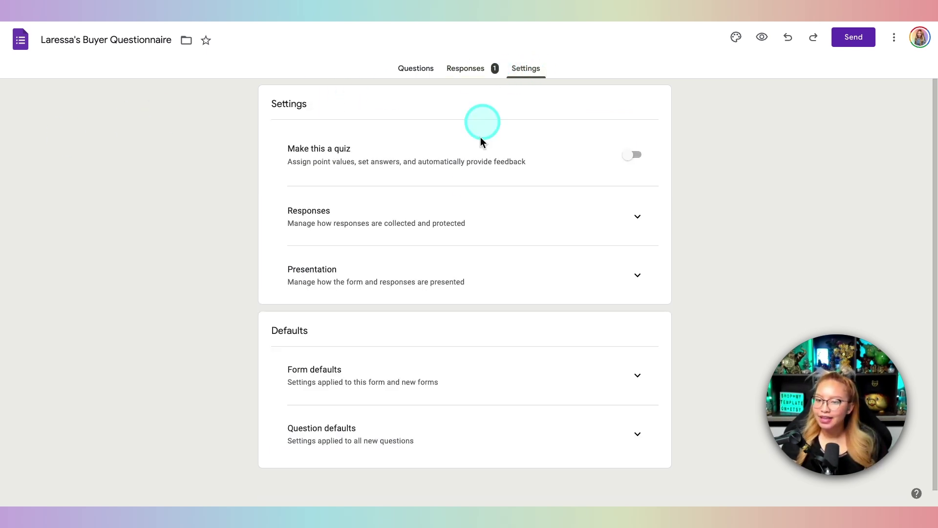
{"action": "left_click", "coordinate": [641, 277]}
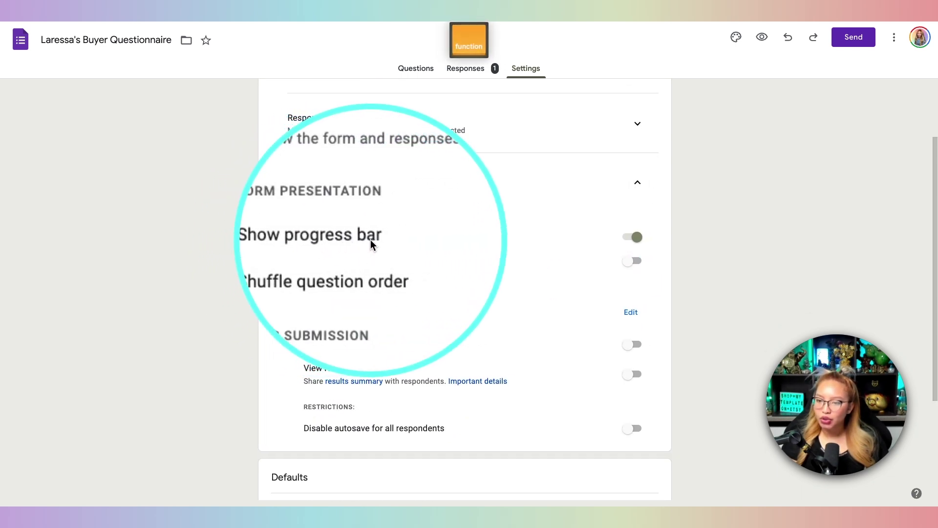
{"action": "left_click", "coordinate": [633, 239]}
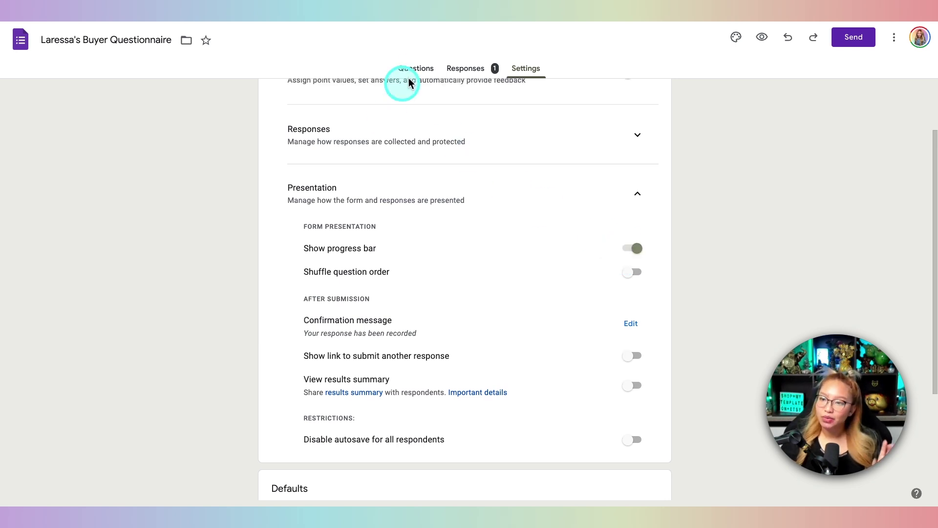
Review the actions available for the form's collected responses, such as email notifications, destination and CSV download, without applying any
{"action": "left_click", "coordinate": [464, 67]}
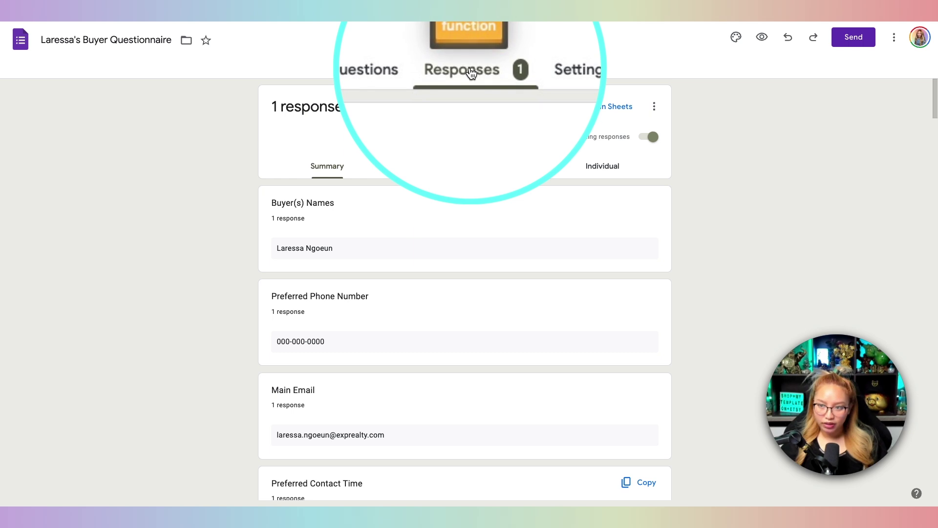
{"action": "left_click", "coordinate": [654, 107]}
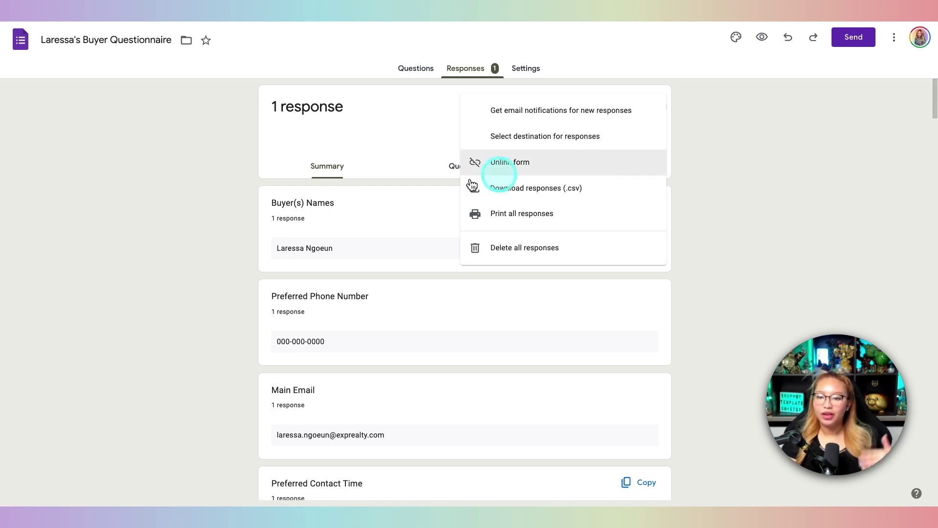
{"action": "left_click", "coordinate": [189, 198]}
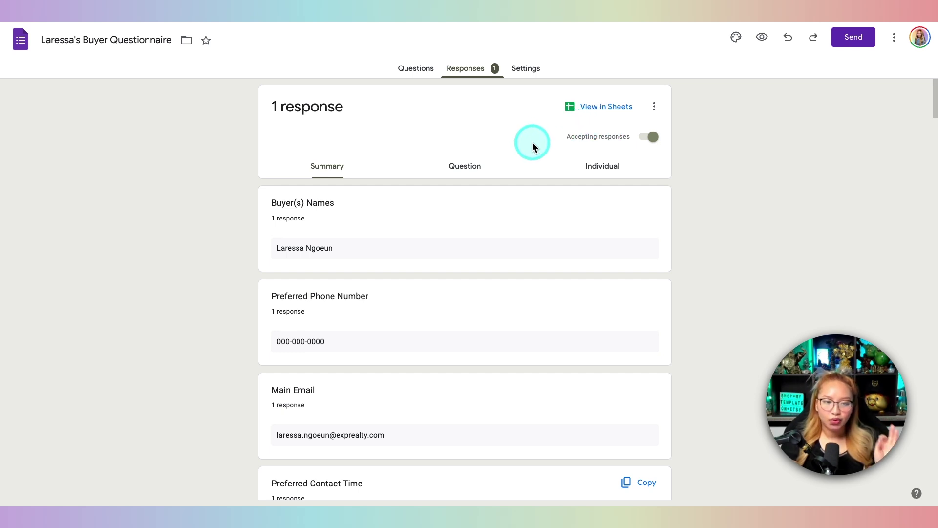
Open the form settings that control how responses are collected and protected
{"action": "left_click", "coordinate": [537, 74]}
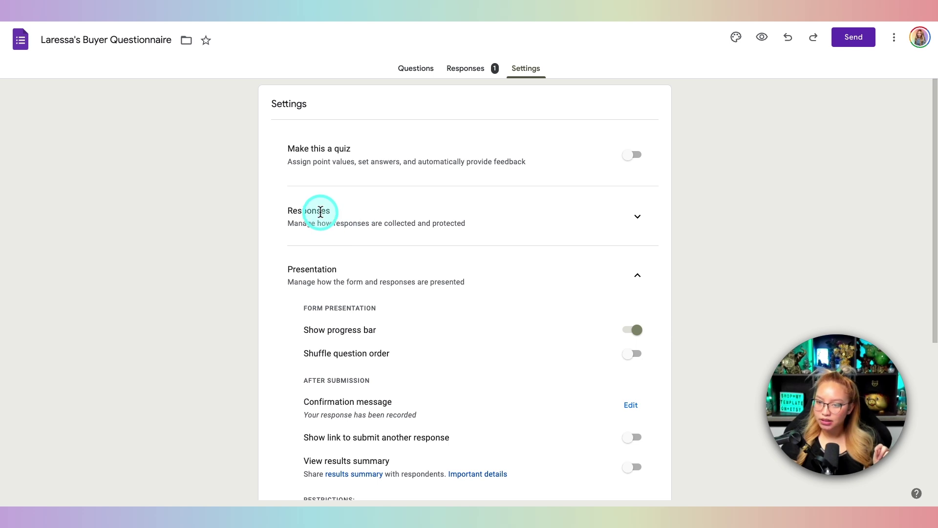
{"action": "left_click", "coordinate": [637, 217]}
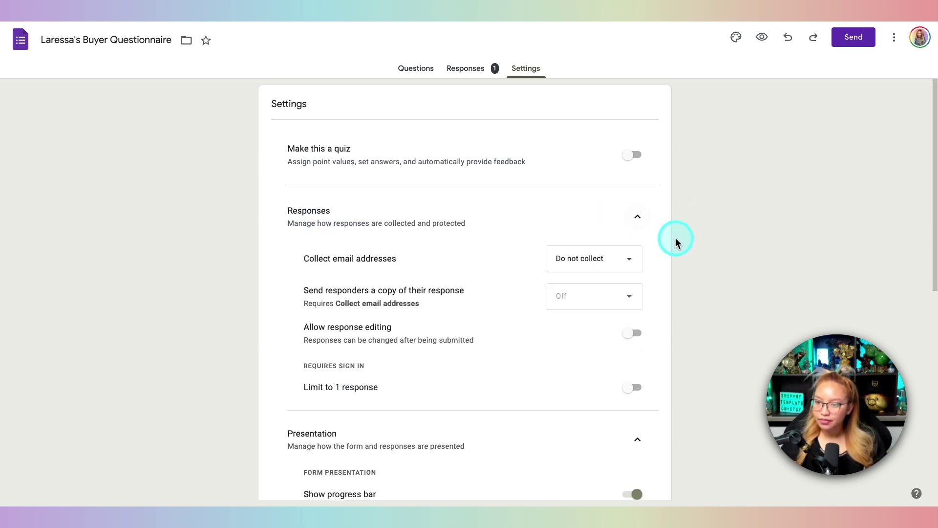
Examine the Collect email addresses option in the form's response settings without changing it
{"action": "left_click", "coordinate": [314, 259]}
{"action": "key", "text": "fn"}
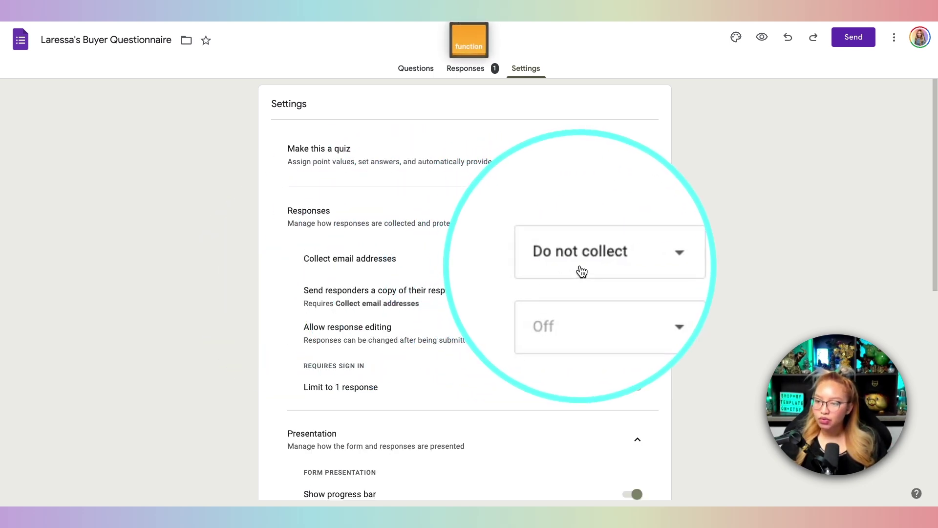
{"action": "key", "text": "fn"}
{"action": "left_click", "coordinate": [336, 262]}
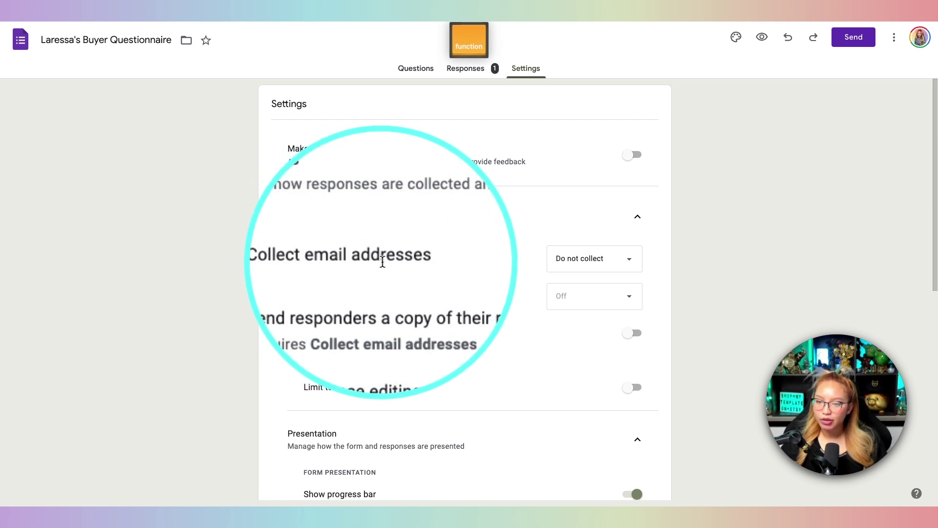
{"action": "key", "text": "fn"}
{"action": "key", "text": "fn"}
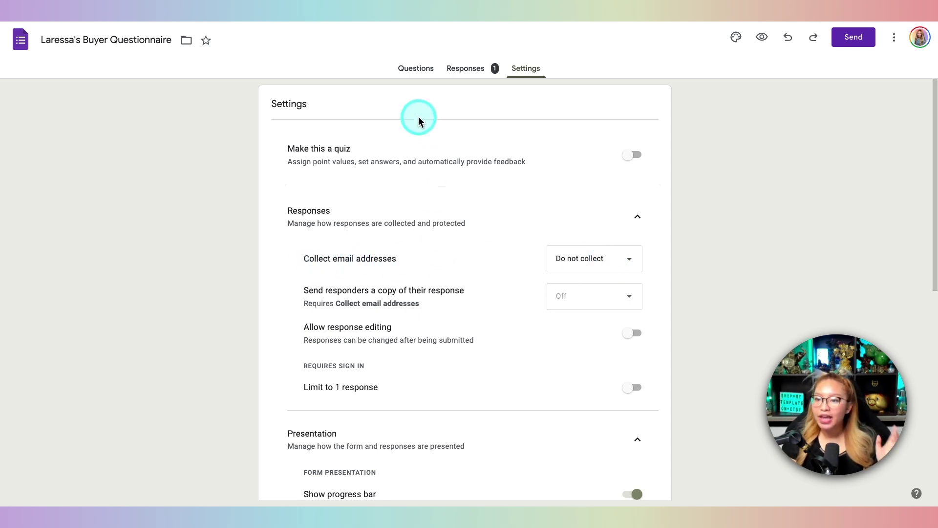
Return to the form's questions and examine the buyer name, phone, email and contact time questions in the first section
{"action": "left_click", "coordinate": [420, 68]}
{"action": "scroll", "coordinate": [438, 274], "scroll_direction": "down", "scroll_amount": 7}
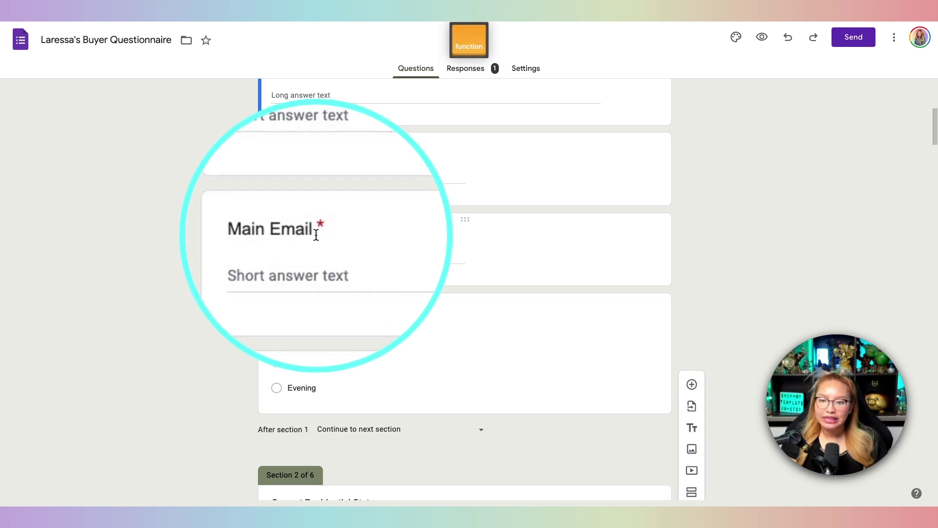
{"action": "scroll", "coordinate": [430, 251], "scroll_direction": "up", "scroll_amount": 1}
{"action": "scroll", "coordinate": [429, 250], "scroll_direction": "up", "scroll_amount": 2}
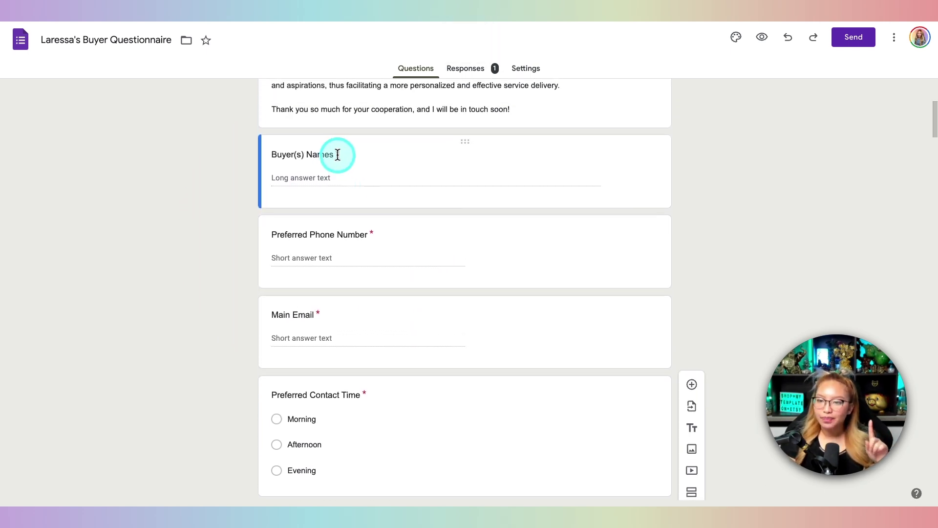
{"action": "scroll", "coordinate": [345, 190], "scroll_direction": "down", "scroll_amount": 7}
{"action": "scroll", "coordinate": [345, 194], "scroll_direction": "down", "scroll_amount": 2}
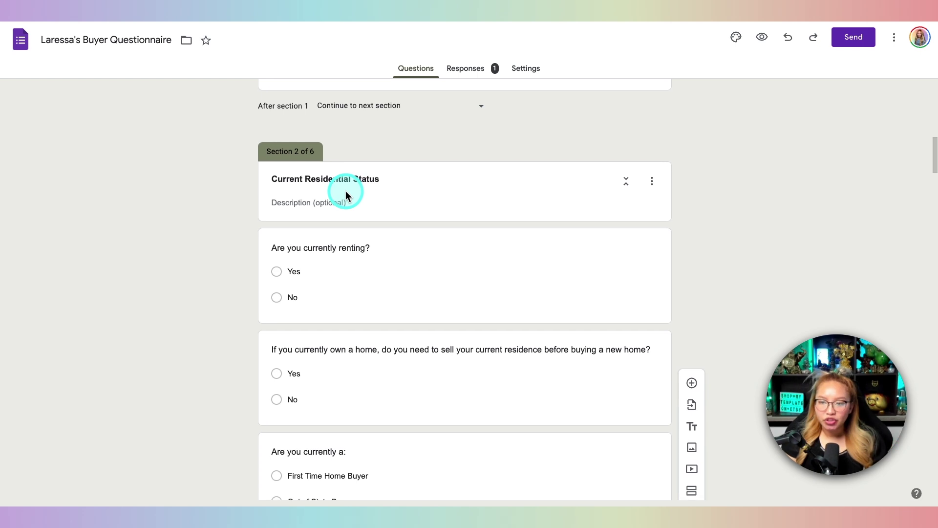
{"action": "scroll", "coordinate": [345, 191], "scroll_direction": "up", "scroll_amount": 10}
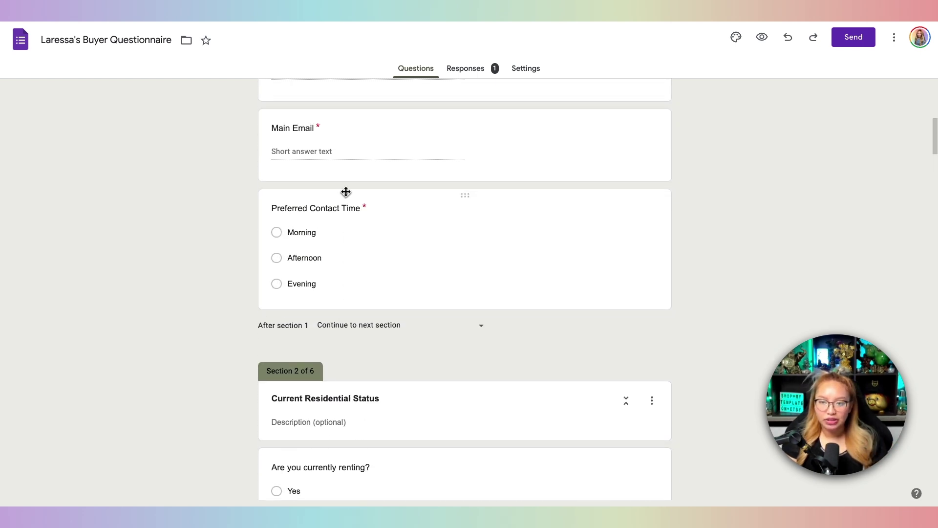
{"action": "scroll", "coordinate": [345, 191], "scroll_direction": "up", "scroll_amount": 1}
{"action": "scroll", "coordinate": [346, 190], "scroll_direction": "down", "scroll_amount": 1}
Open the Buyer(s) Names question for editing and check its Required setting
{"action": "left_click", "coordinate": [345, 223]}
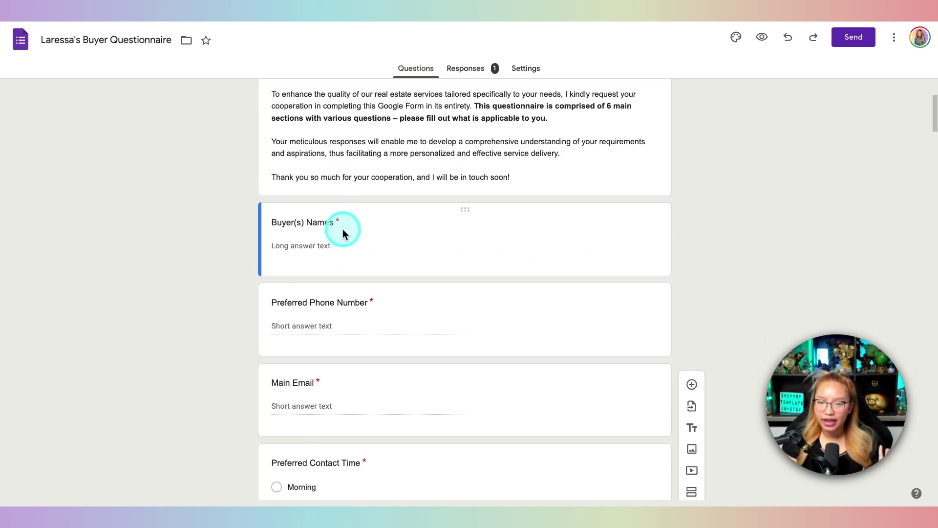
{"action": "key", "text": "fn"}
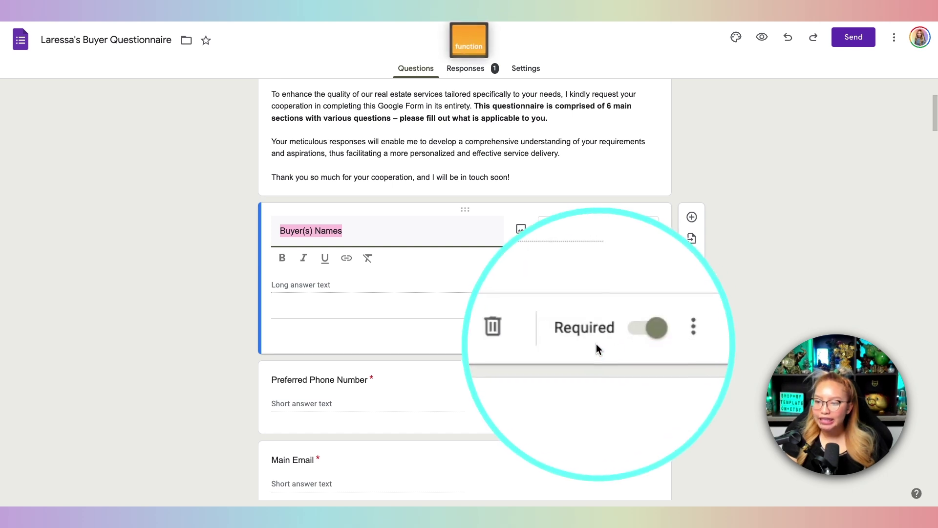
{"action": "left_click", "coordinate": [628, 337]}
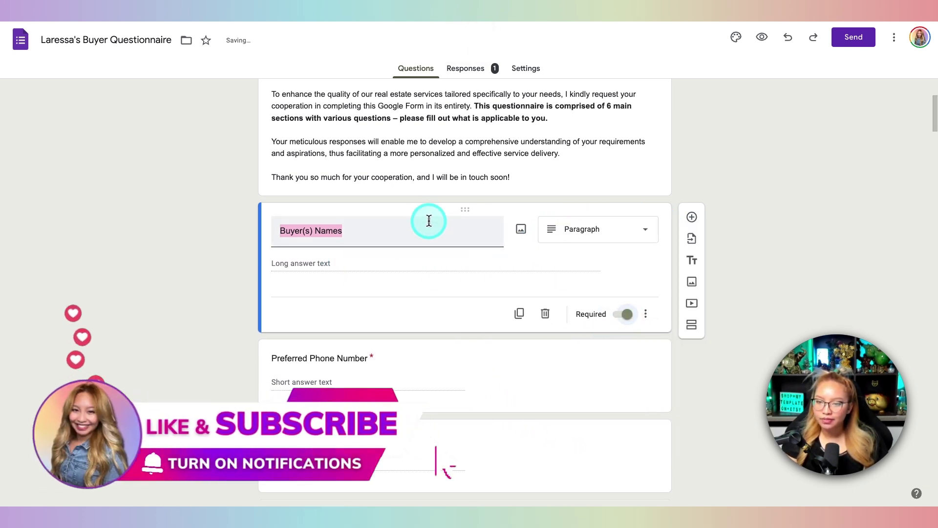
Review the introduction text and check which contact questions in section 1 are marked as required
{"action": "left_click", "coordinate": [556, 178]}
{"action": "scroll", "coordinate": [496, 373], "scroll_direction": "down", "scroll_amount": 4}
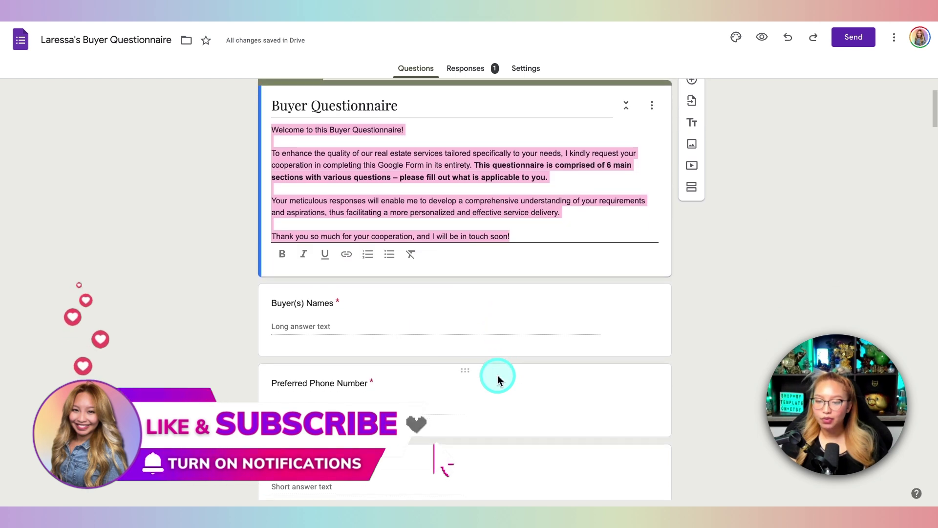
{"action": "key", "text": "fn"}
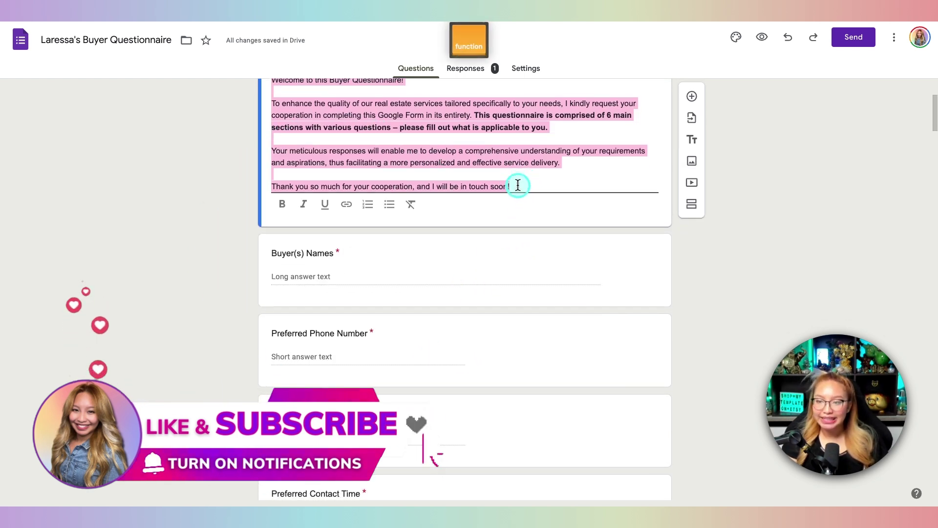
{"action": "left_click", "coordinate": [533, 224]}
{"action": "scroll", "coordinate": [532, 224], "scroll_direction": "down", "scroll_amount": 1}
{"action": "scroll", "coordinate": [532, 225], "scroll_direction": "down", "scroll_amount": 1}
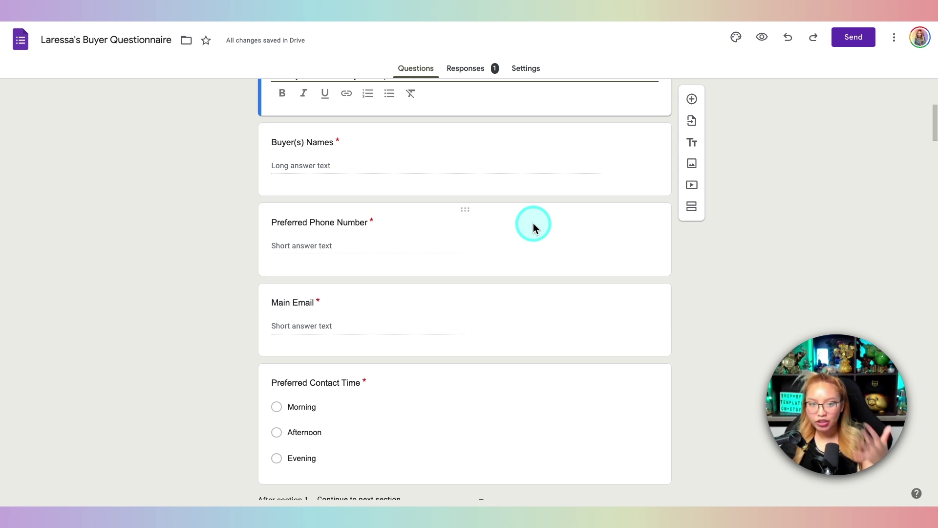
{"action": "scroll", "coordinate": [533, 223], "scroll_direction": "down", "scroll_amount": 2}
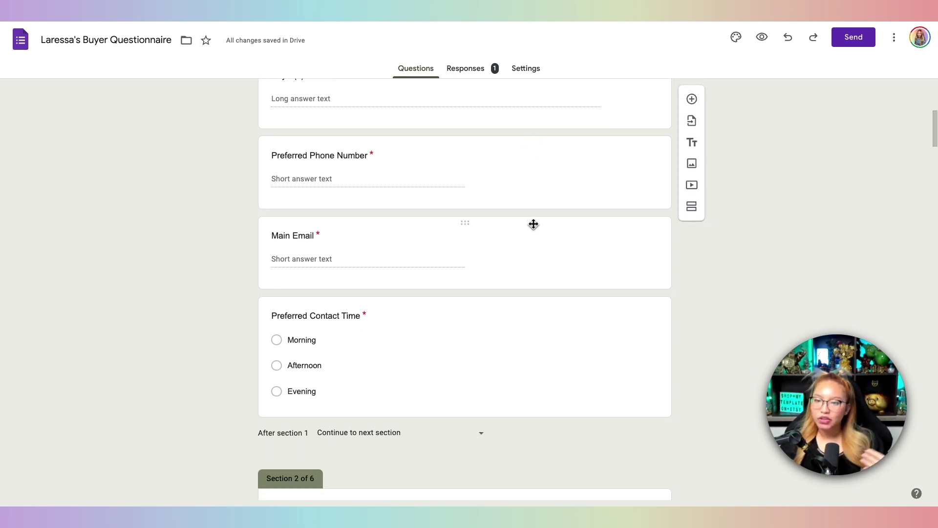
{"action": "scroll", "coordinate": [533, 222], "scroll_direction": "up", "scroll_amount": 3}
{"action": "left_click", "coordinate": [324, 161]}
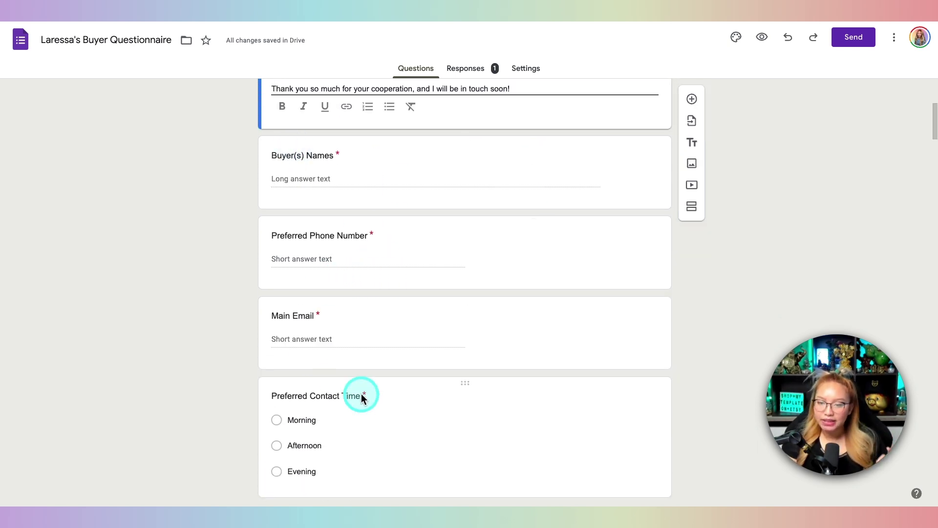
Examine the questions in the Current Residential Status section and return to the form's introduction
{"action": "scroll", "coordinate": [362, 395], "scroll_direction": "down", "scroll_amount": 1}
{"action": "scroll", "coordinate": [387, 314], "scroll_direction": "down", "scroll_amount": 10}
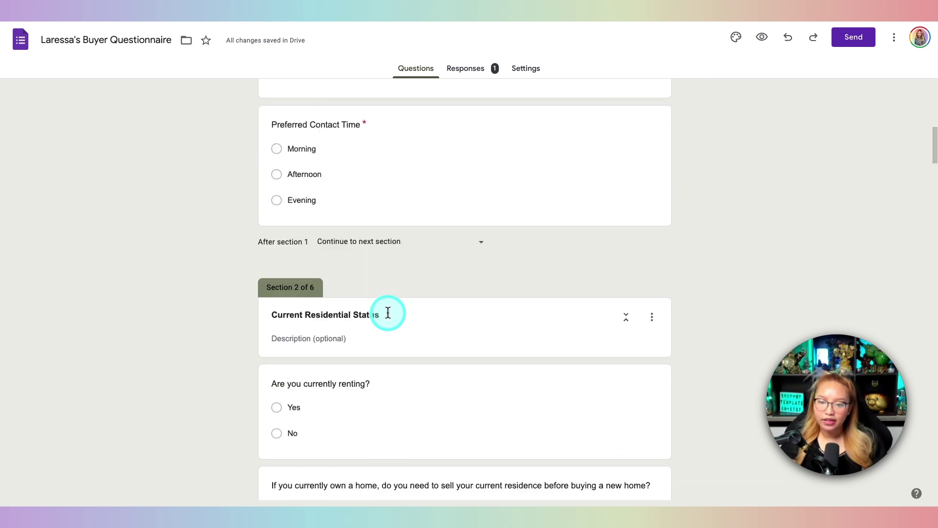
{"action": "scroll", "coordinate": [388, 317], "scroll_direction": "down", "scroll_amount": 1}
{"action": "scroll", "coordinate": [388, 316], "scroll_direction": "down", "scroll_amount": 1}
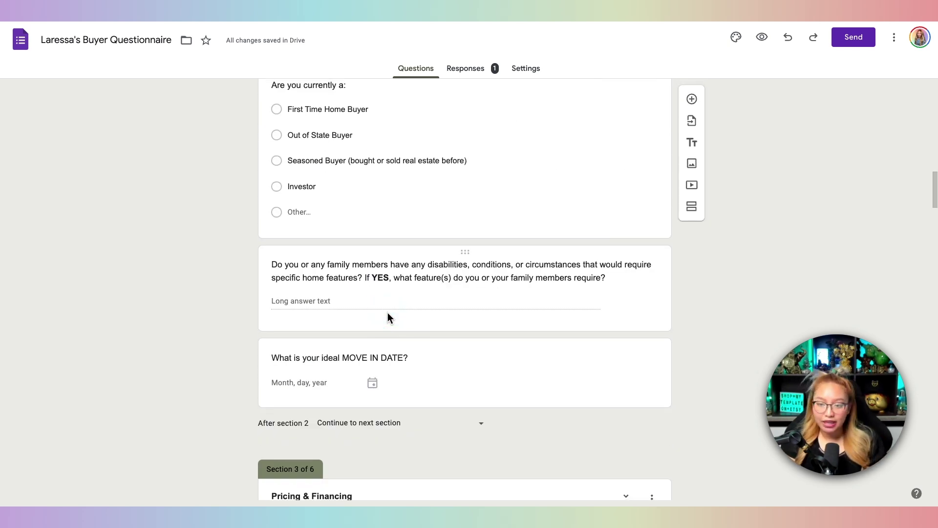
{"action": "scroll", "coordinate": [388, 316], "scroll_direction": "down", "scroll_amount": 1}
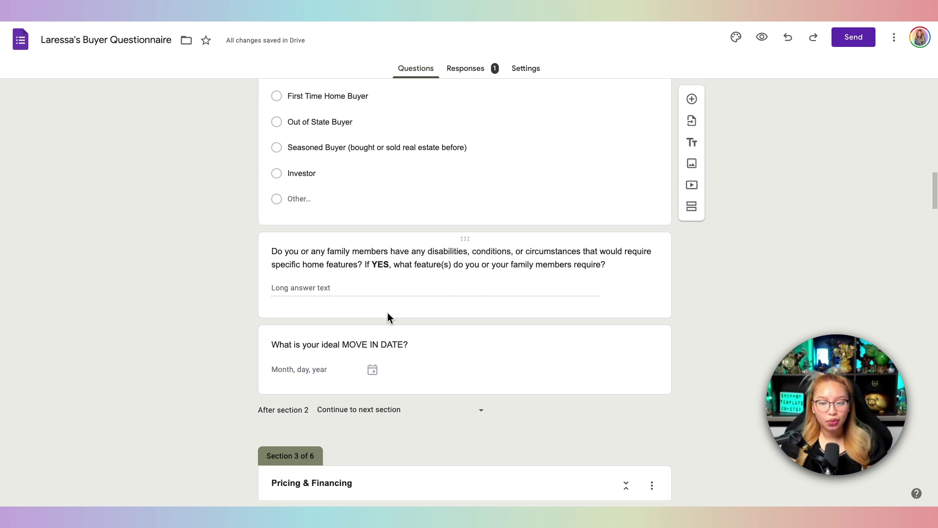
{"action": "scroll", "coordinate": [388, 316], "scroll_direction": "up", "scroll_amount": 3}
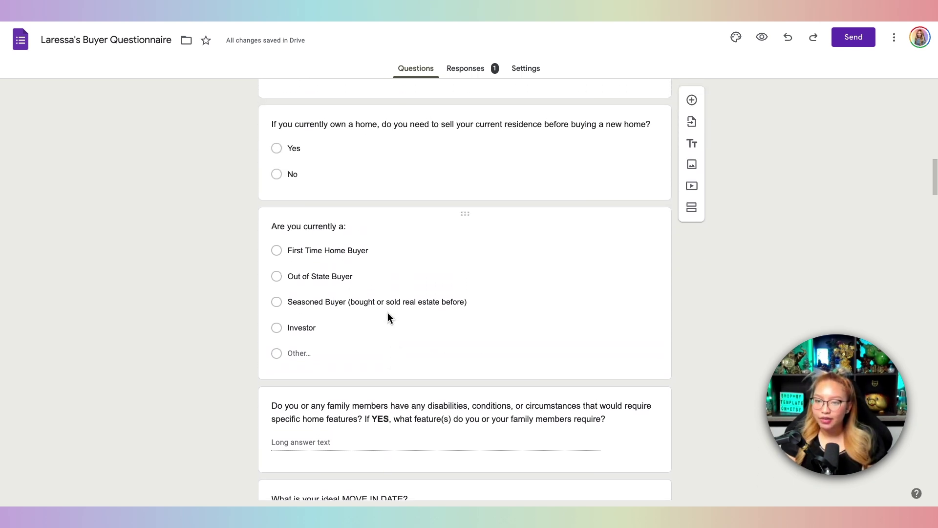
{"action": "scroll", "coordinate": [388, 316], "scroll_direction": "up", "scroll_amount": 8}
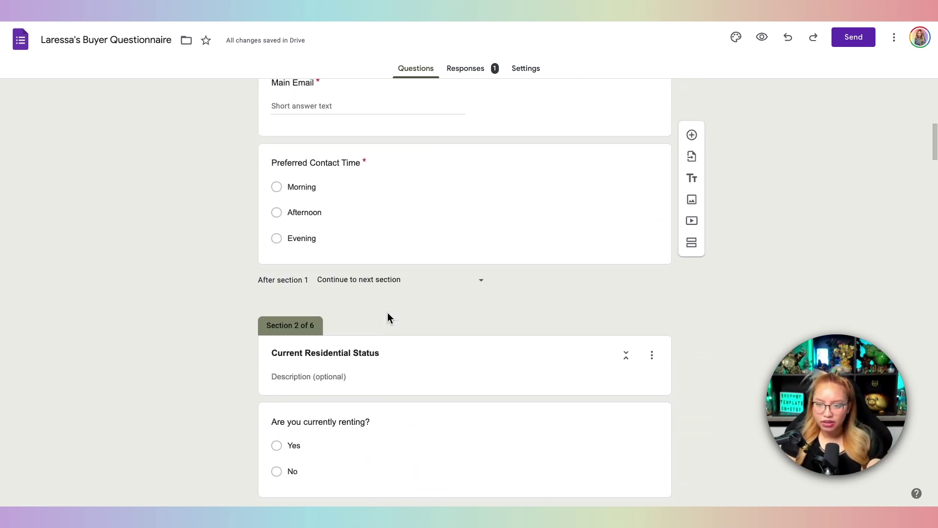
{"action": "scroll", "coordinate": [387, 315], "scroll_direction": "up", "scroll_amount": 8}
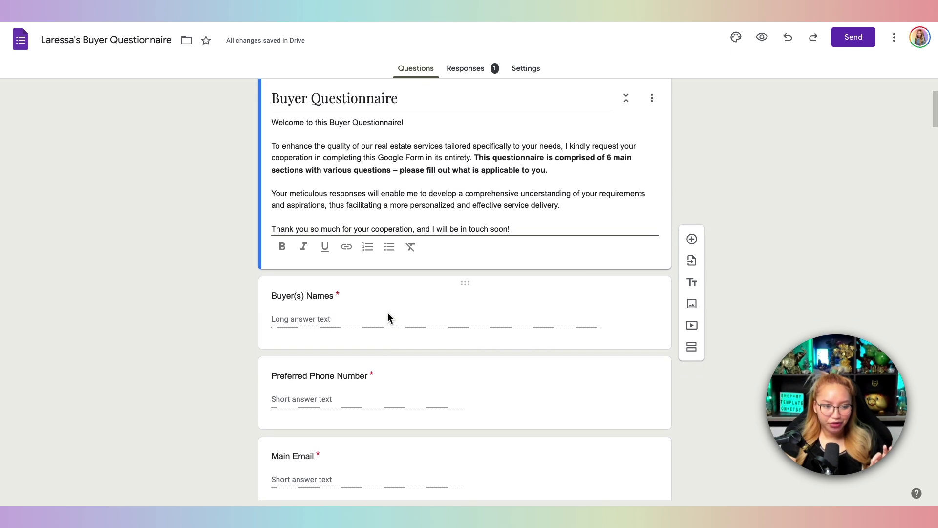
{"action": "scroll", "coordinate": [463, 283], "scroll_direction": "up", "scroll_amount": 2}
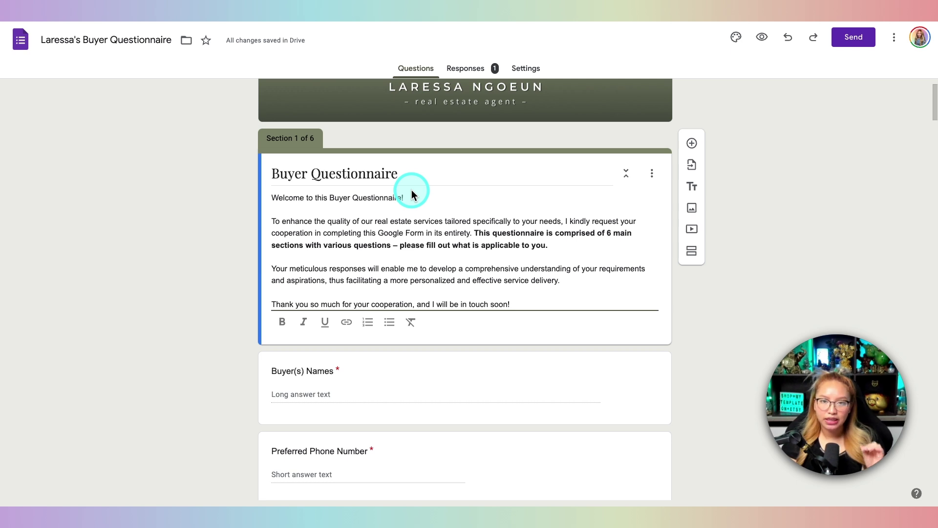
View the summary of the buyer questionnaire's collected responses
{"action": "left_click", "coordinate": [489, 70]}
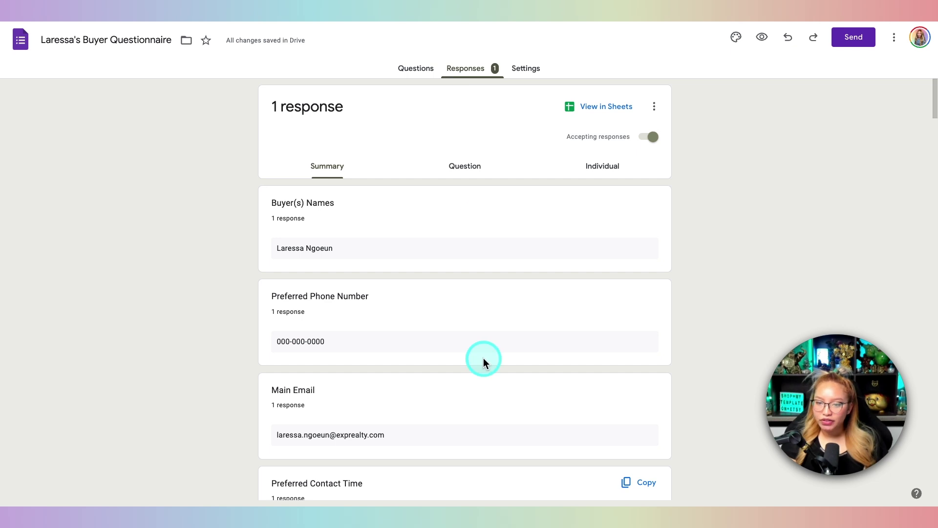
{"action": "scroll", "coordinate": [365, 204], "scroll_direction": "down", "scroll_amount": 2}
{"action": "scroll", "coordinate": [365, 203], "scroll_direction": "up", "scroll_amount": 2}
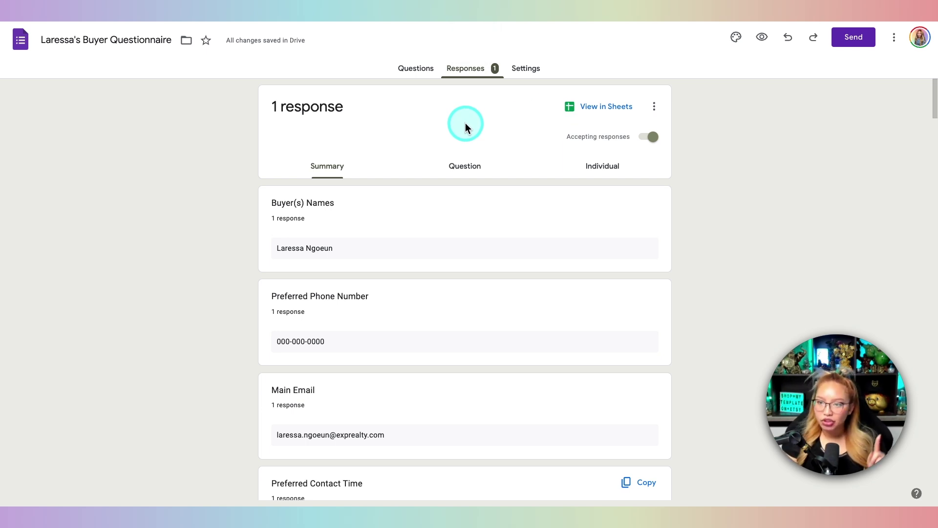
Review the form's response and presentation settings, and collapse the Responses group
{"action": "left_click", "coordinate": [531, 70]}
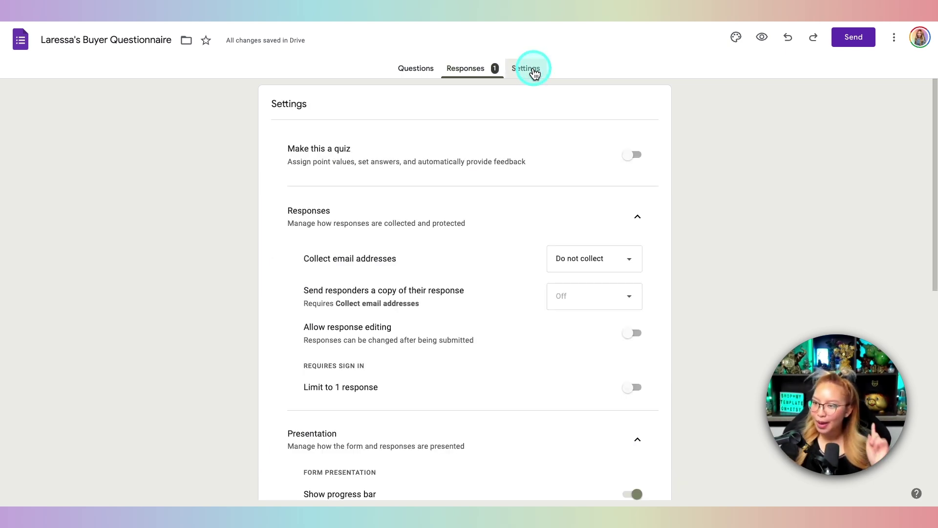
{"action": "scroll", "coordinate": [485, 107], "scroll_direction": "down", "scroll_amount": 2}
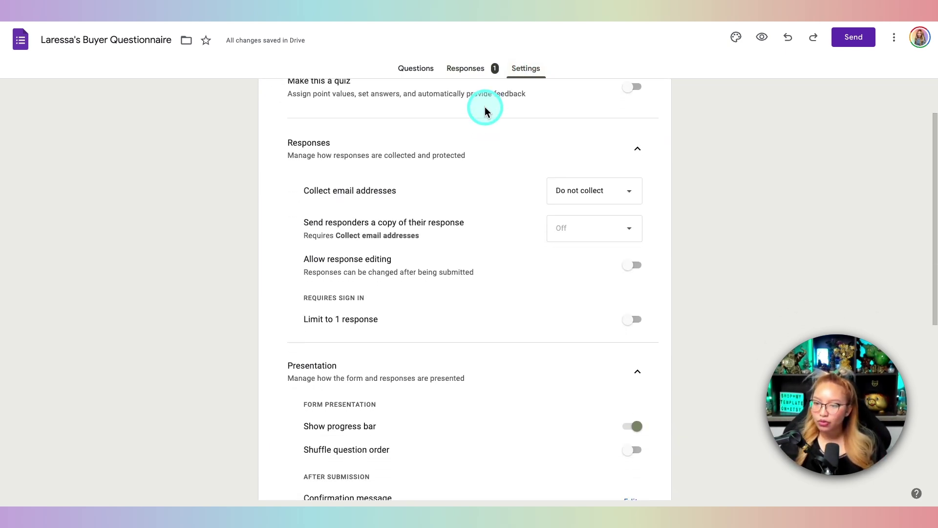
{"action": "scroll", "coordinate": [485, 108], "scroll_direction": "down", "scroll_amount": 3}
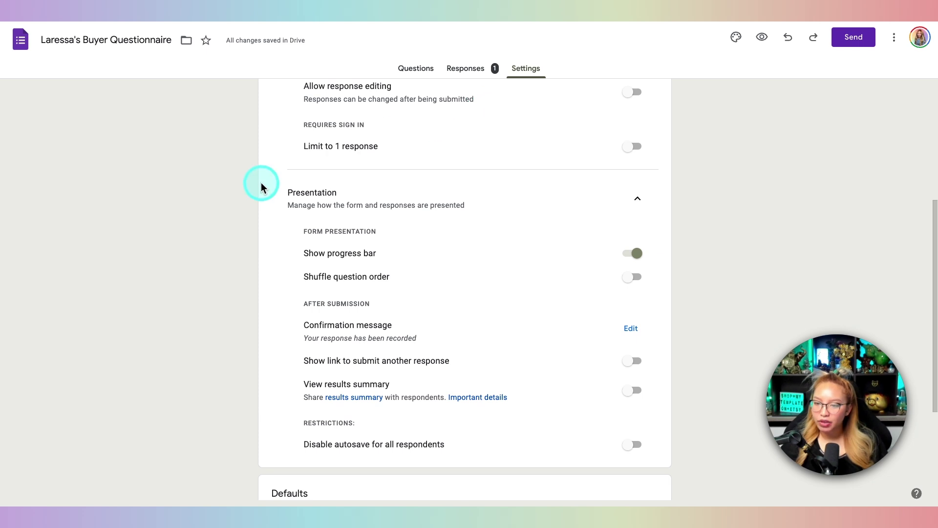
{"action": "scroll", "coordinate": [327, 198], "scroll_direction": "up", "scroll_amount": 2}
{"action": "scroll", "coordinate": [328, 200], "scroll_direction": "up", "scroll_amount": 2}
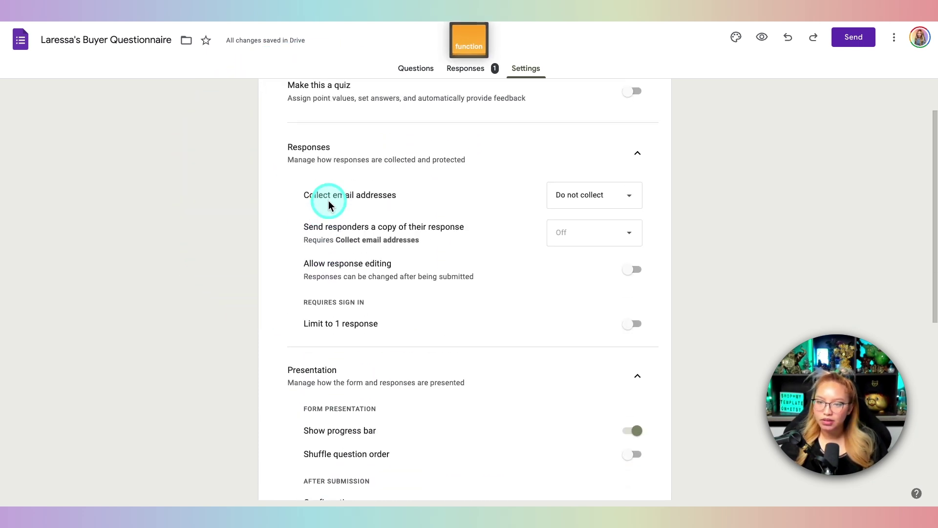
{"action": "scroll", "coordinate": [317, 216], "scroll_direction": "up", "scroll_amount": 2}
{"action": "left_click", "coordinate": [636, 216]}
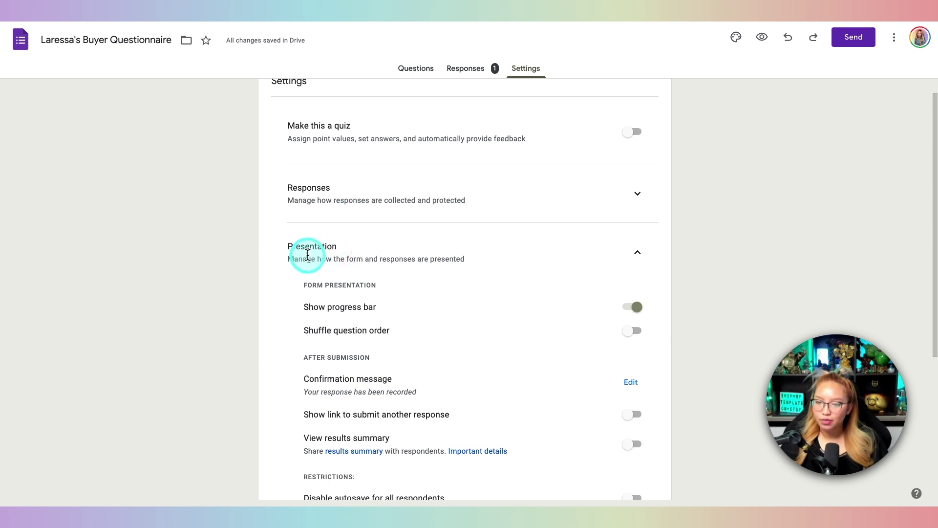
Open the after-submission confirmation message for editing, close it without changes and collapse the Presentation group
{"action": "scroll", "coordinate": [313, 252], "scroll_direction": "down", "scroll_amount": 3}
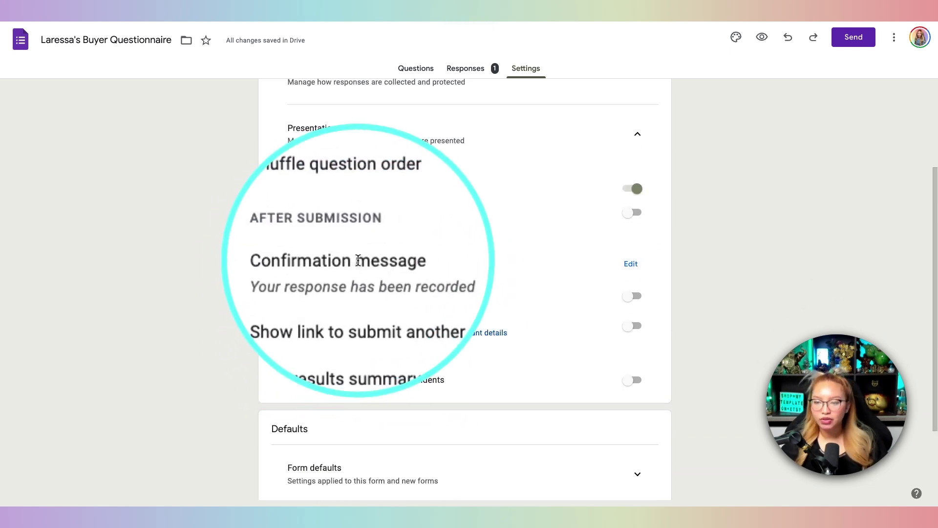
{"action": "left_click", "coordinate": [629, 264]}
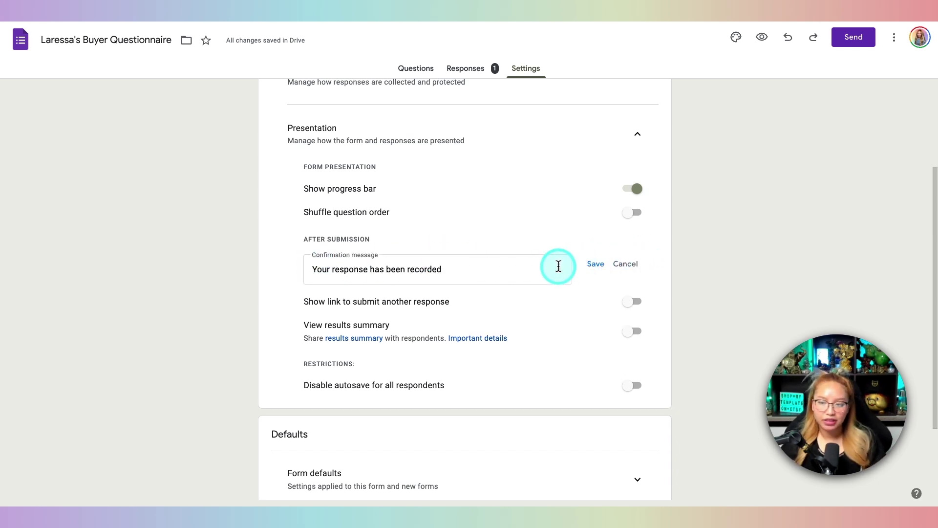
{"action": "left_click", "coordinate": [605, 269]}
{"action": "scroll", "coordinate": [664, 262], "scroll_direction": "up", "scroll_amount": 2}
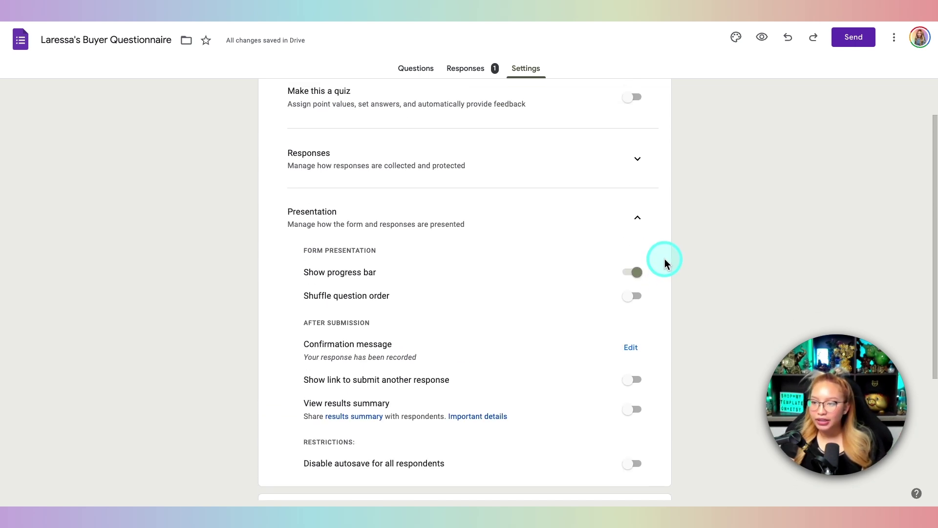
{"action": "left_click", "coordinate": [638, 218]}
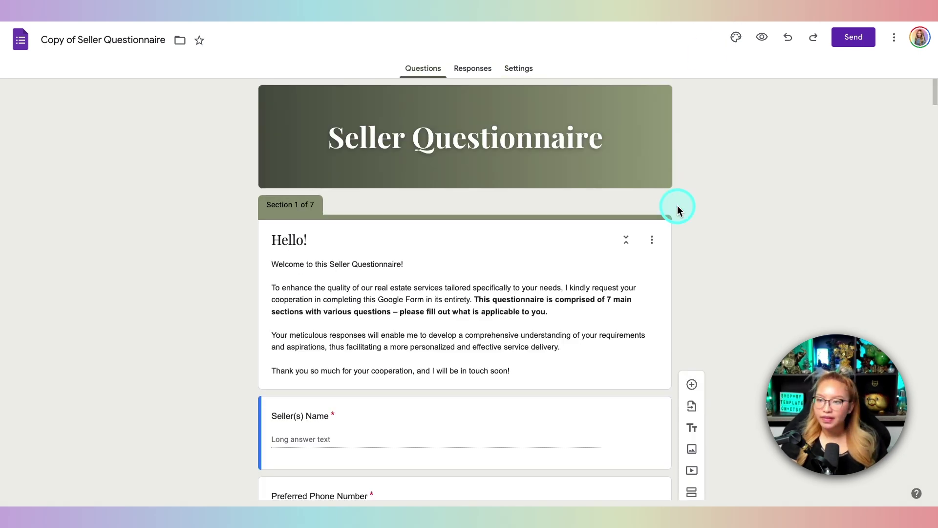
Link the seller questionnaire's responses to a new spreadsheet and look over its question columns
{"action": "left_click", "coordinate": [481, 73]}
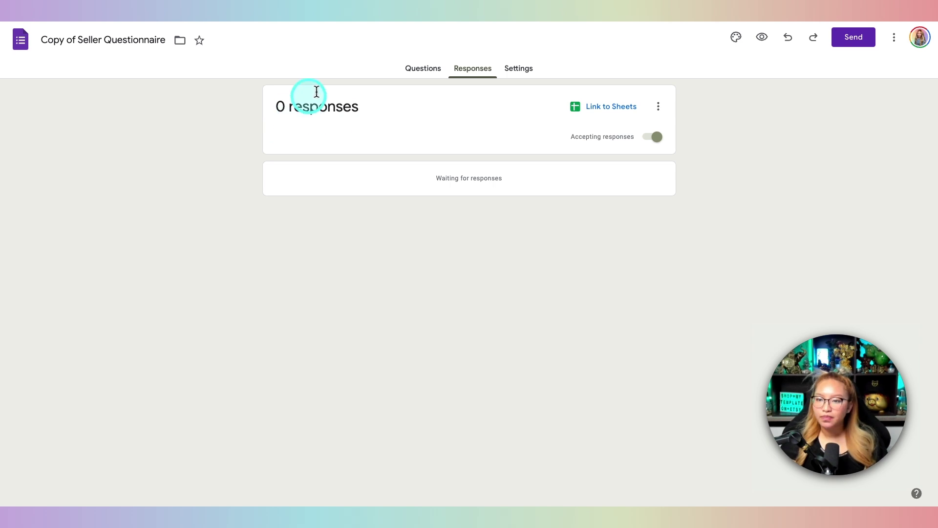
{"action": "key", "text": "fn"}
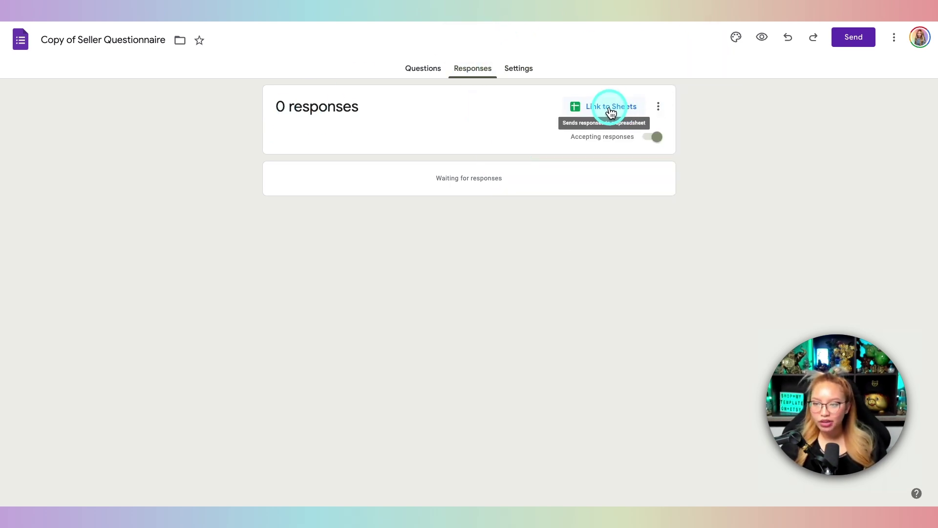
{"action": "left_click", "coordinate": [623, 108]}
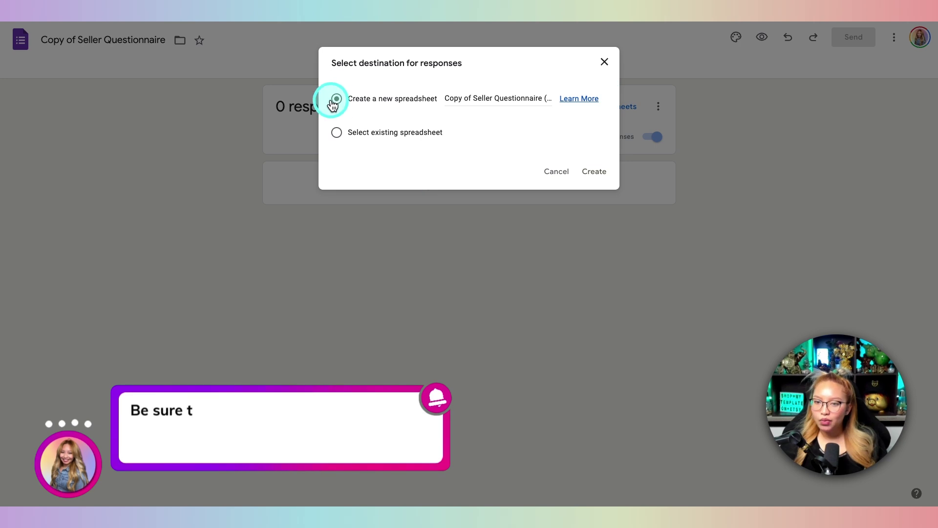
{"action": "key", "text": "fn"}
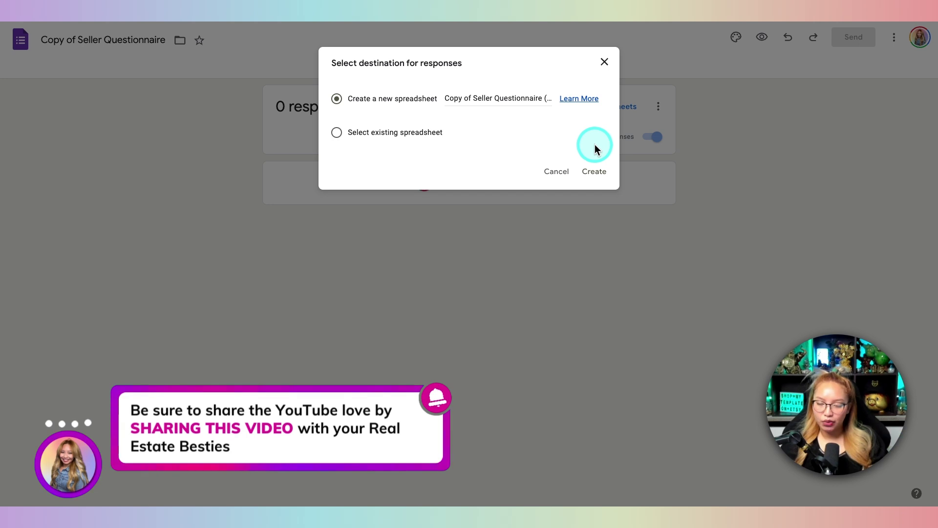
{"action": "left_click", "coordinate": [595, 172]}
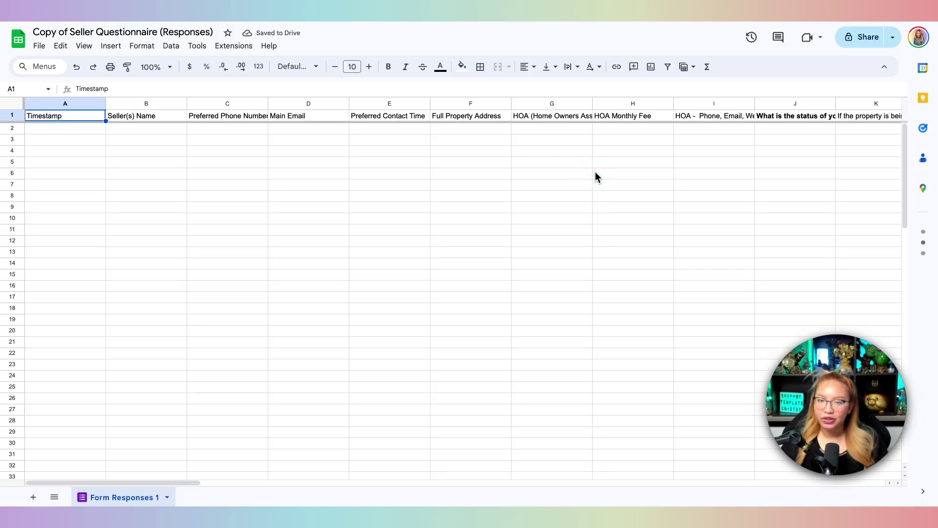
{"action": "scroll", "coordinate": [368, 164], "scroll_direction": "right", "scroll_amount": 9}
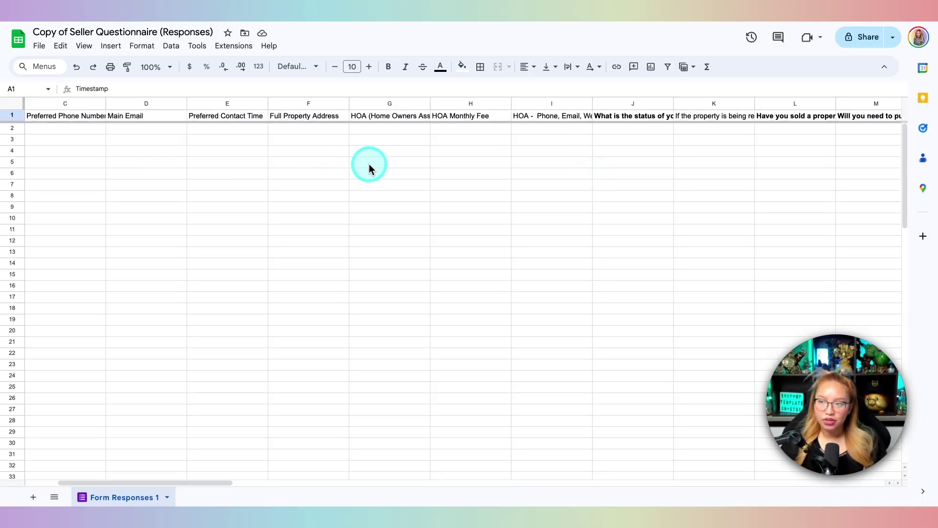
{"action": "scroll", "coordinate": [369, 168], "scroll_direction": "left", "scroll_amount": 9}
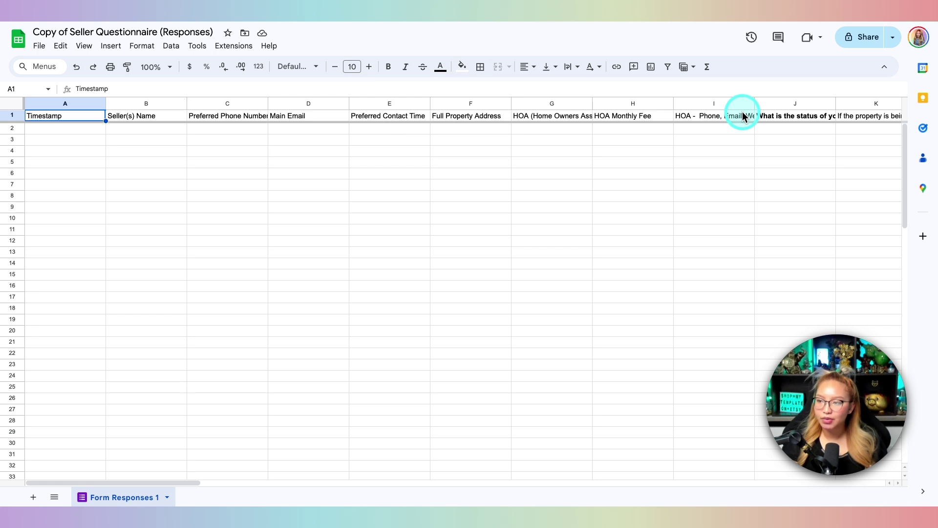
{"action": "scroll", "coordinate": [742, 115], "scroll_direction": "right", "scroll_amount": 1}
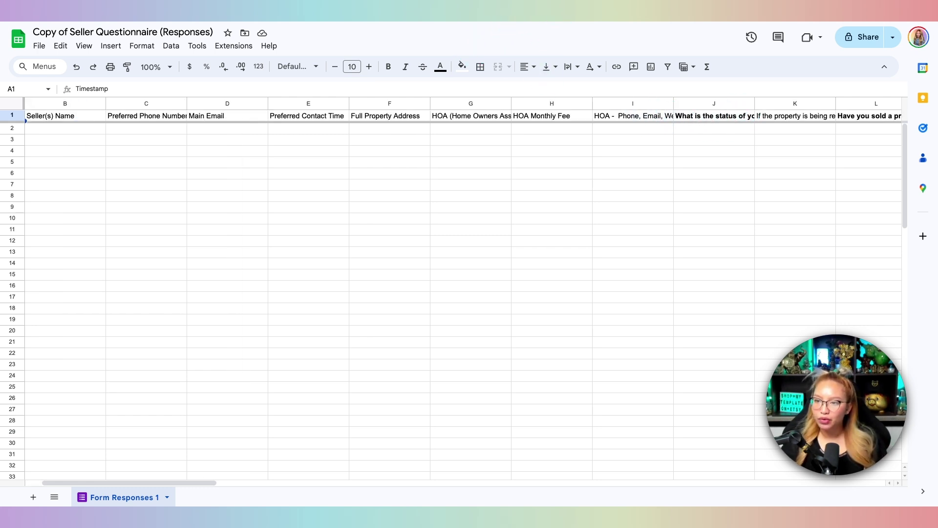
Switch to the Youtube Tutorial folder in Drive and refresh its file list
{"action": "key", "text": "ctrl+shift+Tab"}
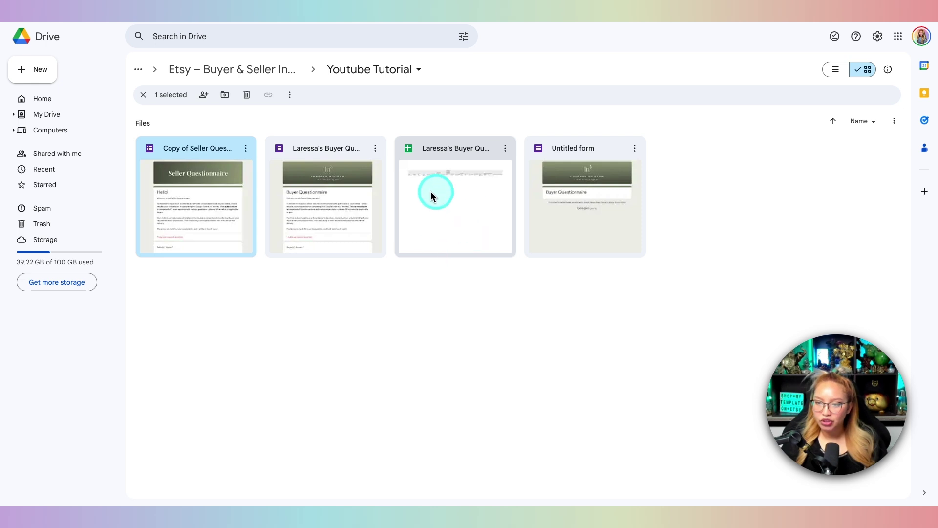
{"action": "left_click", "coordinate": [491, 323]}
{"action": "key", "text": "super+r"}
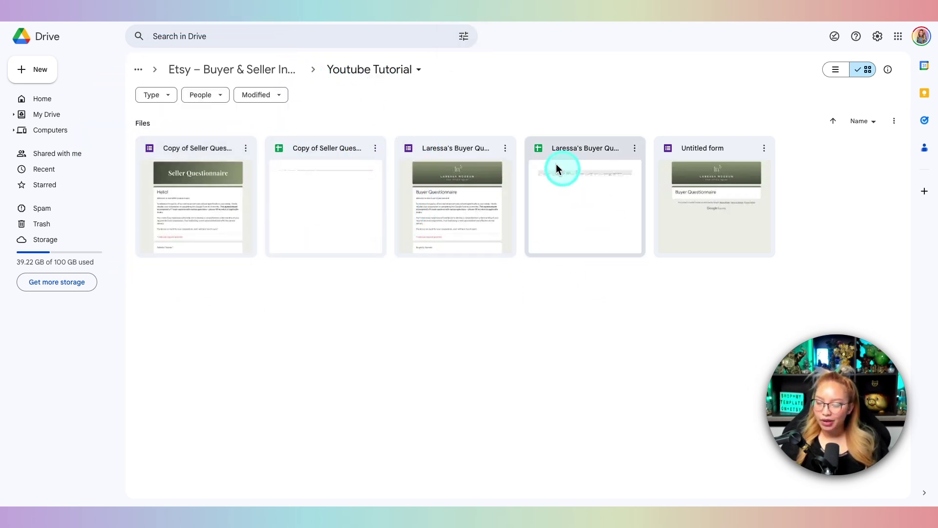
{"action": "key", "text": "ctrl"}
{"action": "left_click_drag", "start_coordinate": [530, 180], "coordinate": [582, 155]}
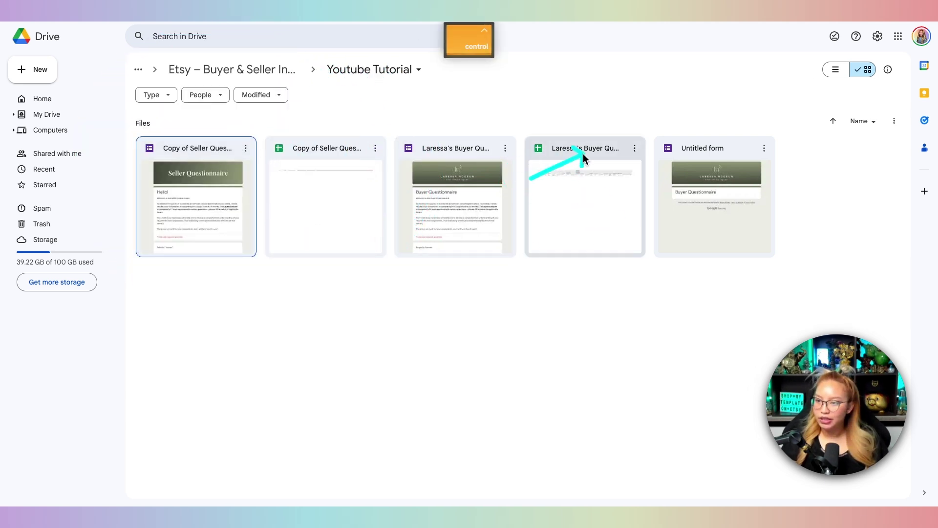
{"action": "right_click", "coordinate": [467, 156]}
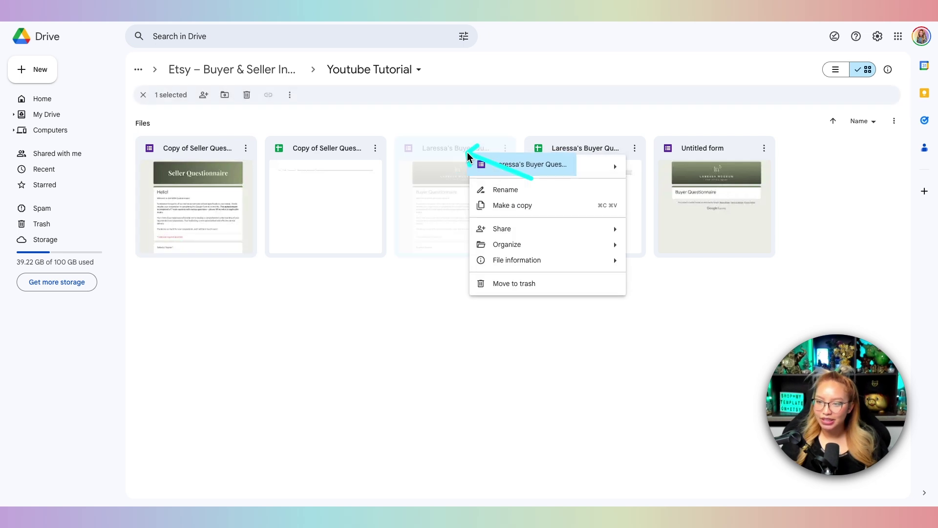
{"action": "left_click", "coordinate": [466, 357]}
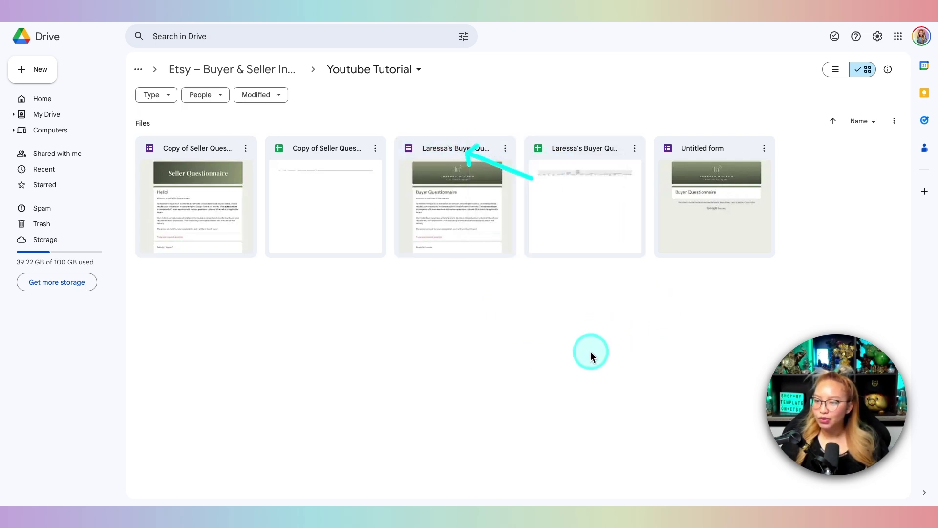
Open the buyer questionnaire's responses spreadsheet from the Drive folder in Google Sheets
{"action": "left_click", "coordinate": [584, 154]}
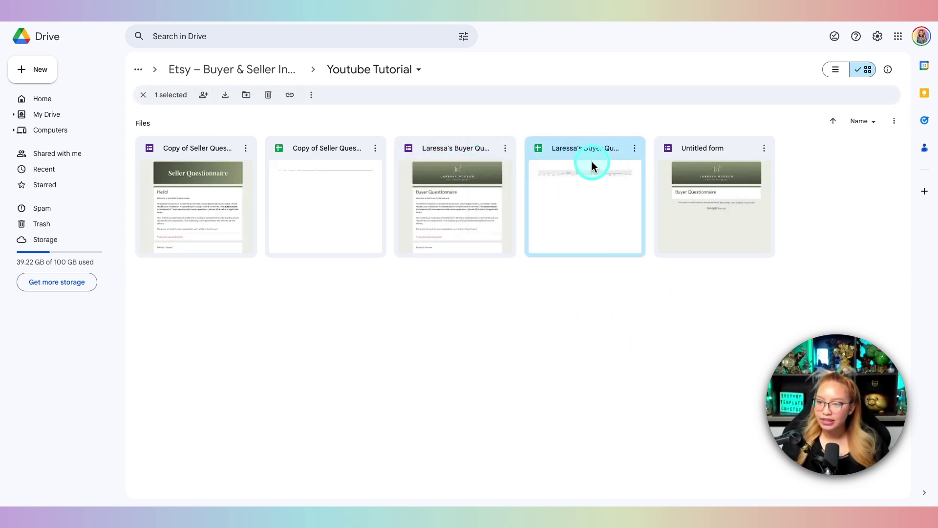
{"action": "right_click", "coordinate": [579, 189]}
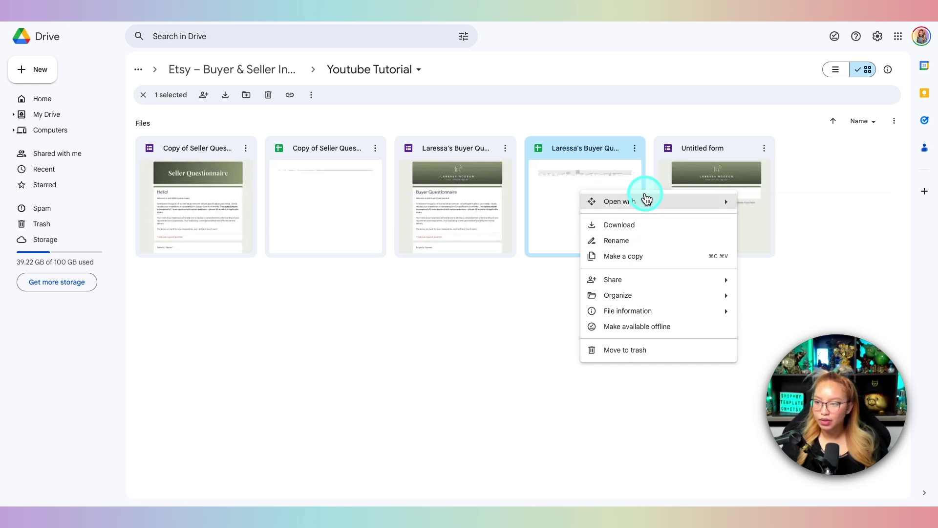
{"action": "mouse_move", "coordinate": [647, 200]}
{"action": "left_click", "coordinate": [783, 230]}
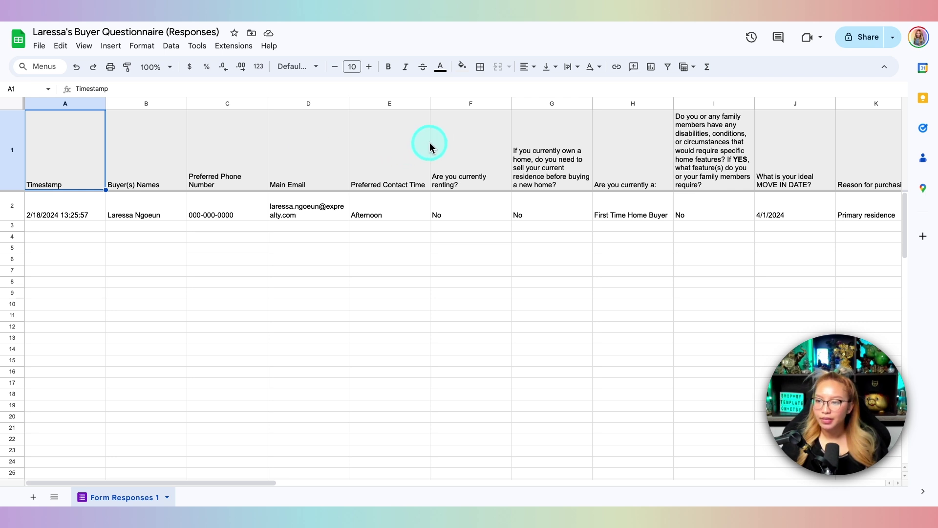
Review the buyer response columns through to the last question and open the text wrapping options for the Timestamp header cell
{"action": "scroll", "coordinate": [429, 142], "scroll_direction": "right", "scroll_amount": 5}
{"action": "scroll", "coordinate": [429, 143], "scroll_direction": "right", "scroll_amount": 10}
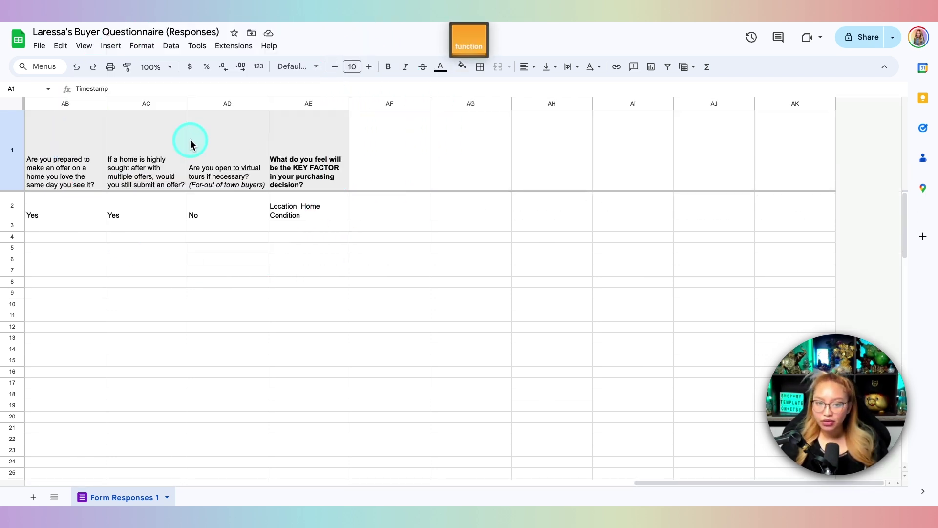
{"action": "scroll", "coordinate": [192, 141], "scroll_direction": "left", "scroll_amount": 5}
{"action": "scroll", "coordinate": [191, 139], "scroll_direction": "left", "scroll_amount": 10}
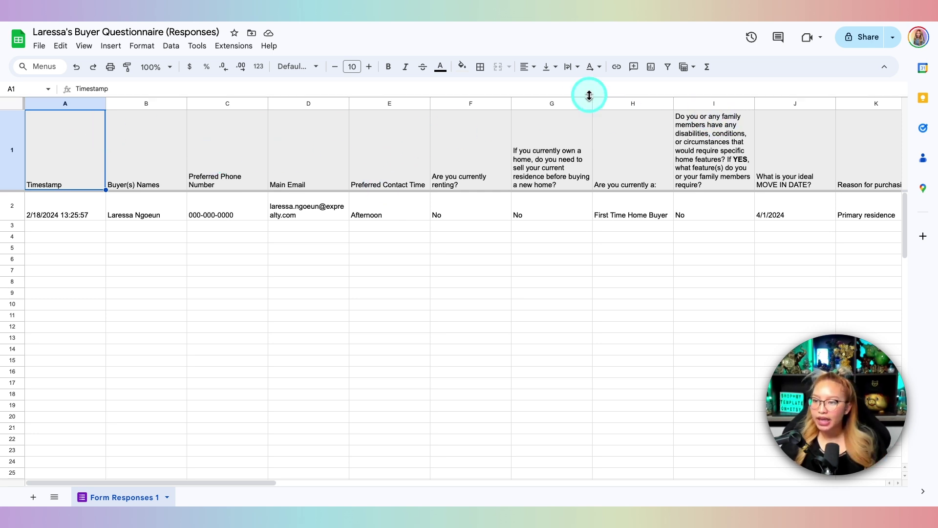
{"action": "left_click", "coordinate": [570, 70]}
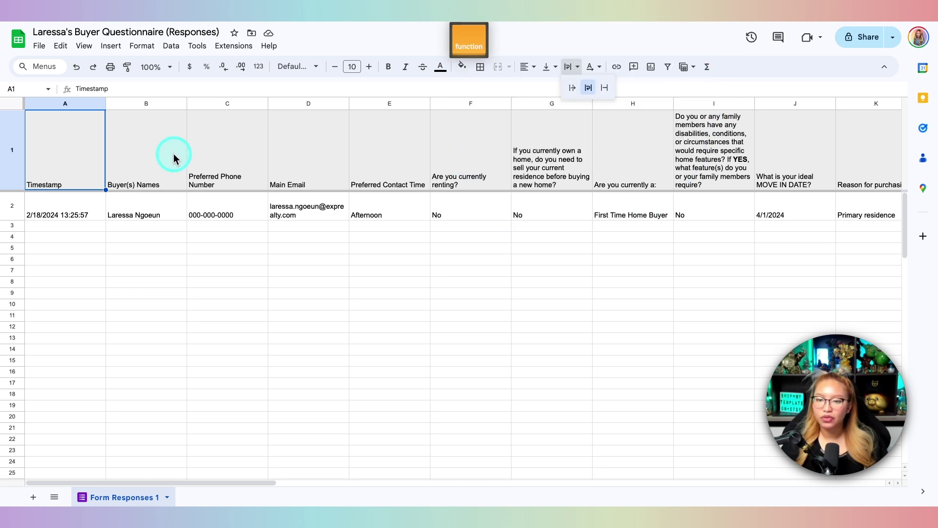
Examine the recorded buyer answers under each question, from contact preferences through lifestyle, home features and viewing times
{"action": "scroll", "coordinate": [543, 244], "scroll_direction": "right", "scroll_amount": 5}
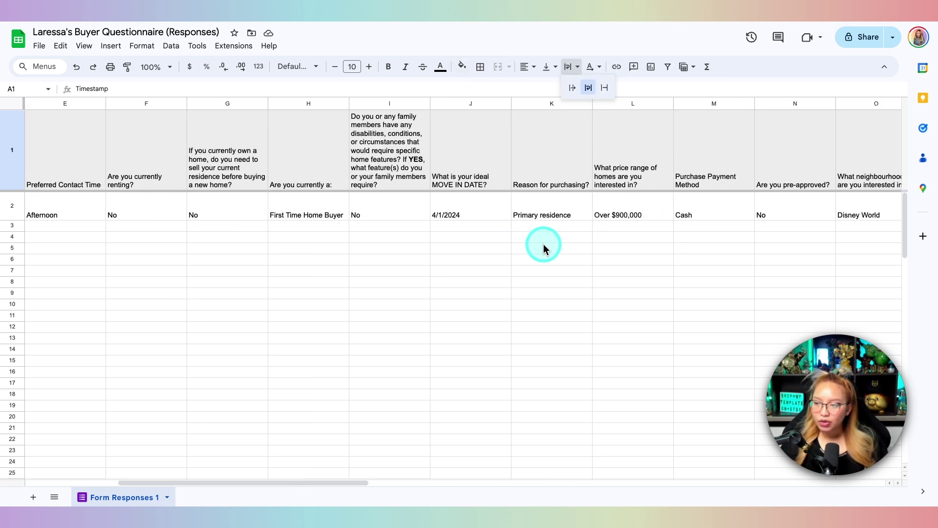
{"action": "scroll", "coordinate": [548, 247], "scroll_direction": "right", "scroll_amount": 3}
{"action": "scroll", "coordinate": [551, 242], "scroll_direction": "right", "scroll_amount": 3}
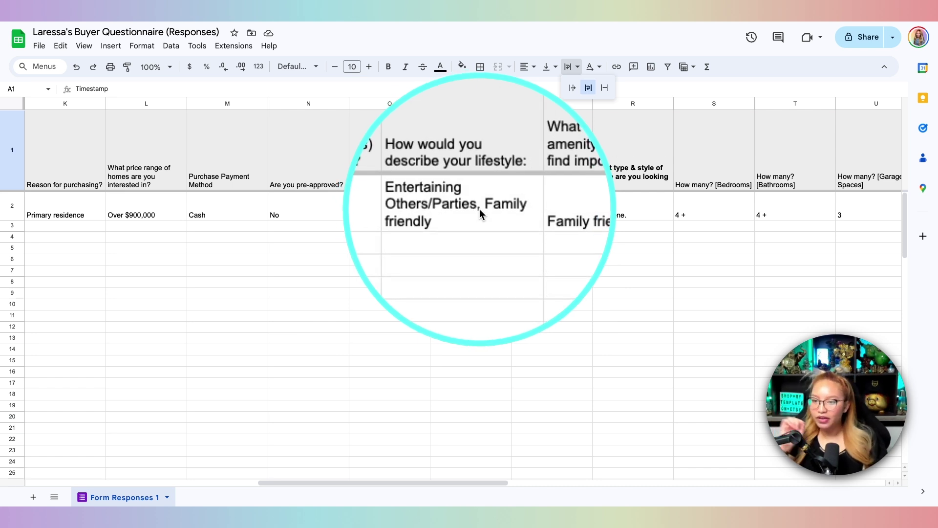
{"action": "scroll", "coordinate": [479, 209], "scroll_direction": "left", "scroll_amount": 10}
{"action": "scroll", "coordinate": [479, 209], "scroll_direction": "down", "scroll_amount": 15}
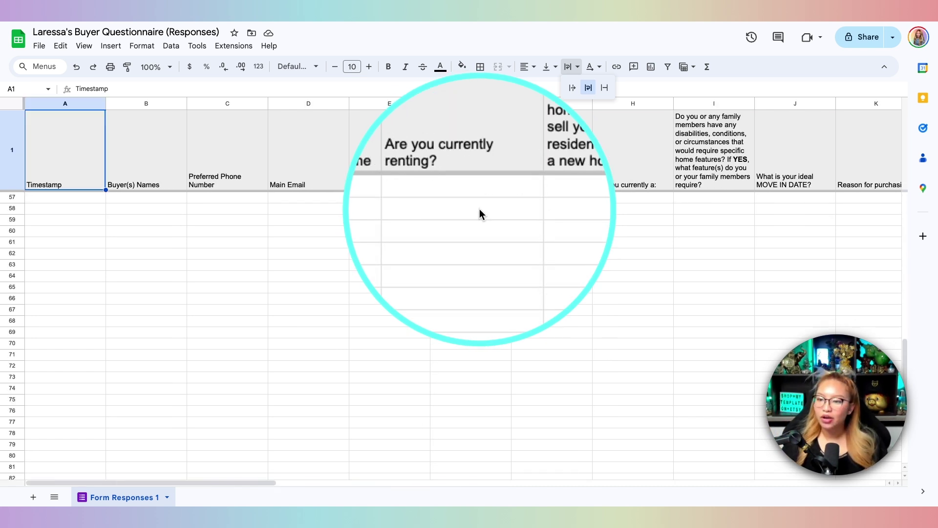
{"action": "scroll", "coordinate": [508, 245], "scroll_direction": "right", "scroll_amount": 6}
{"action": "scroll", "coordinate": [508, 244], "scroll_direction": "right", "scroll_amount": 10}
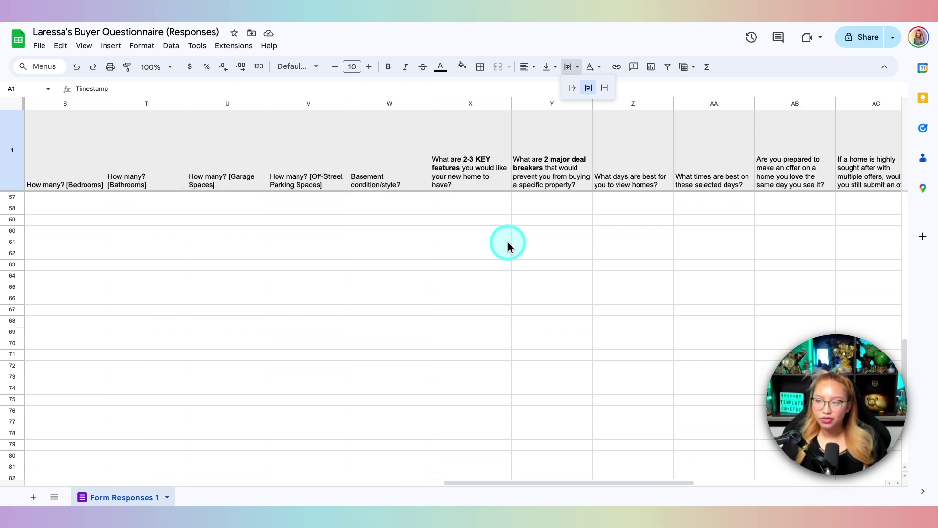
{"action": "scroll", "coordinate": [508, 242], "scroll_direction": "up", "scroll_amount": 18}
{"action": "scroll", "coordinate": [508, 242], "scroll_direction": "left", "scroll_amount": 6}
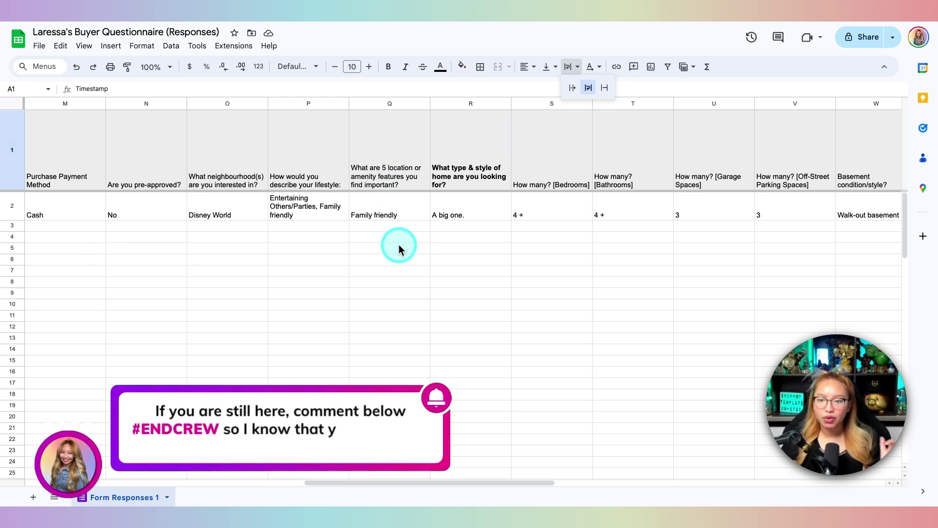
{"action": "scroll", "coordinate": [399, 244], "scroll_direction": "down", "scroll_amount": 15}
{"action": "scroll", "coordinate": [399, 244], "scroll_direction": "left", "scroll_amount": 5}
{"action": "scroll", "coordinate": [399, 250], "scroll_direction": "up", "scroll_amount": 10}
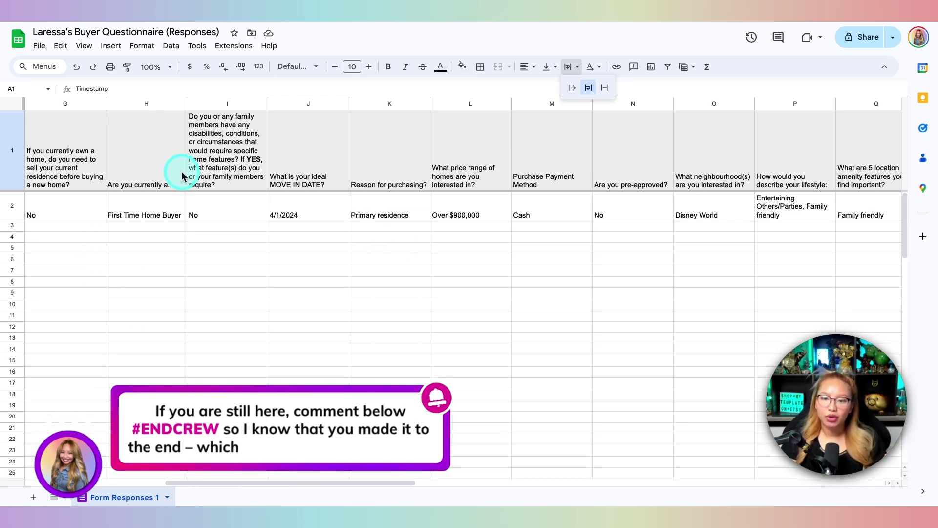